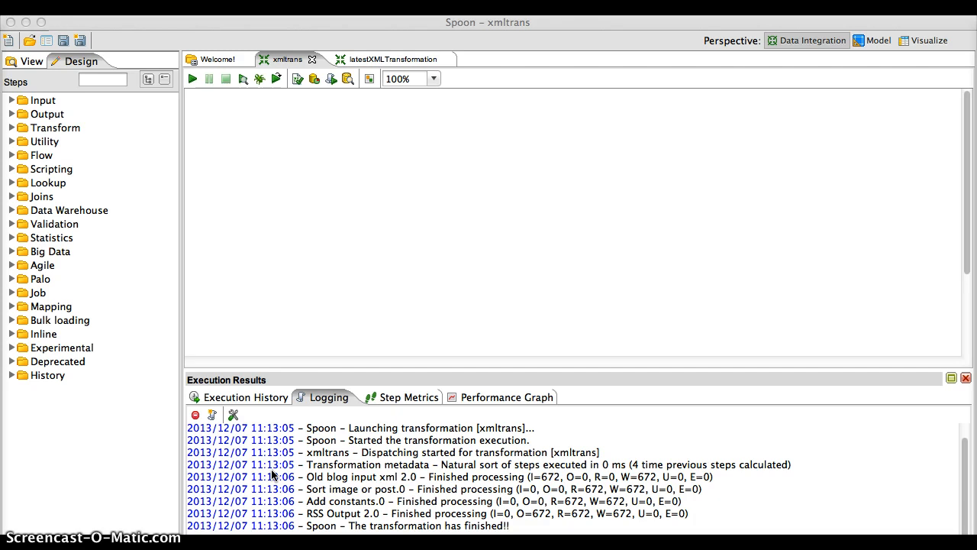
- Switch to the text editor and examine the root nodes element and the first node record in nodes_inputXML.xml
click(297, 351)
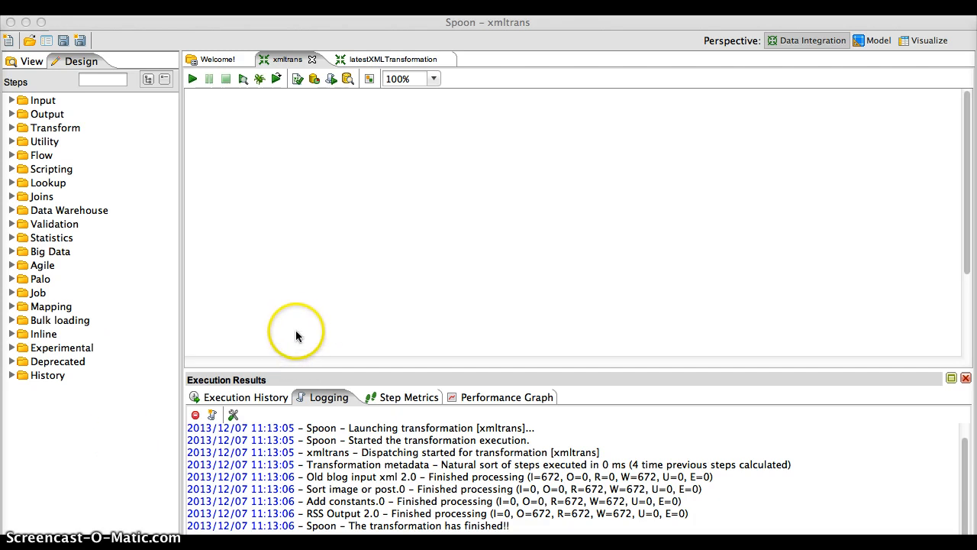
key(super+Tab)
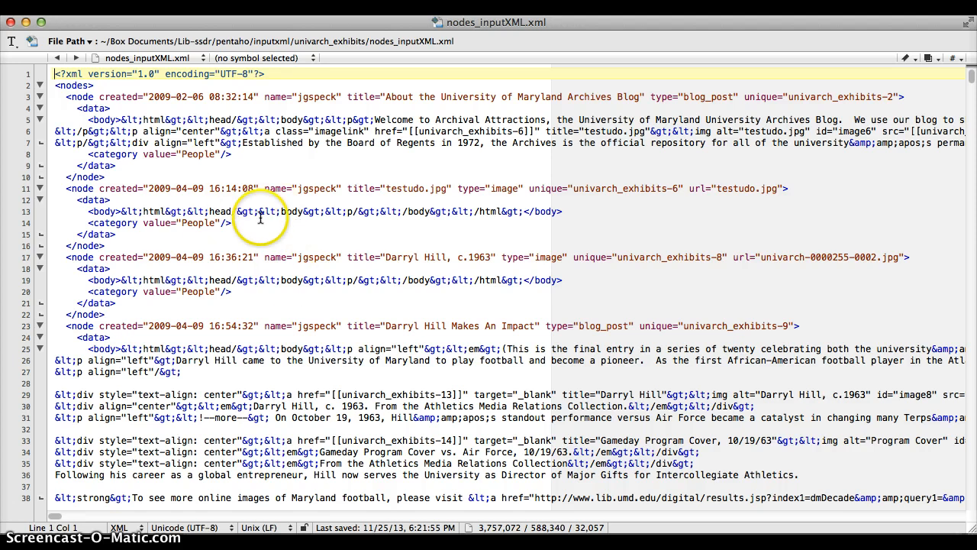
drag(61, 85, 73, 86)
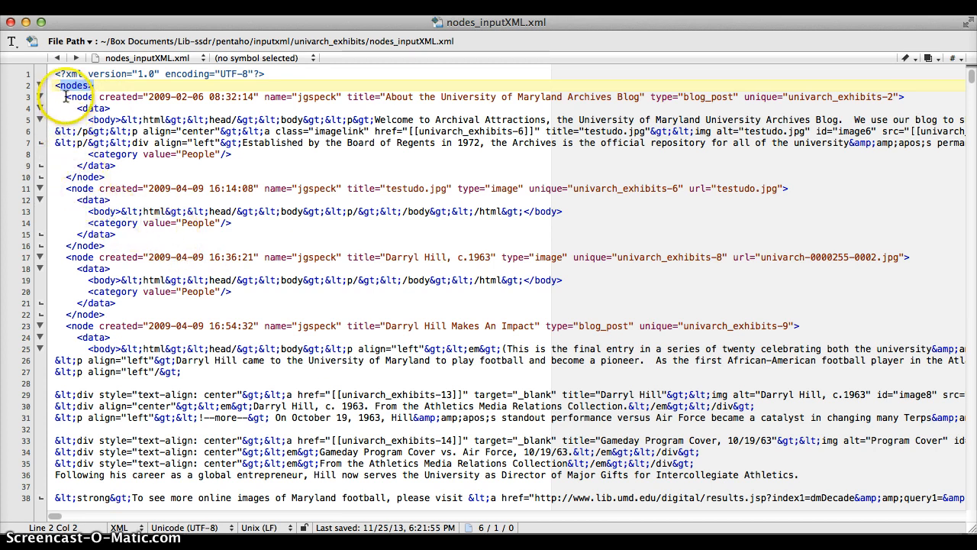
drag(66, 97, 107, 177)
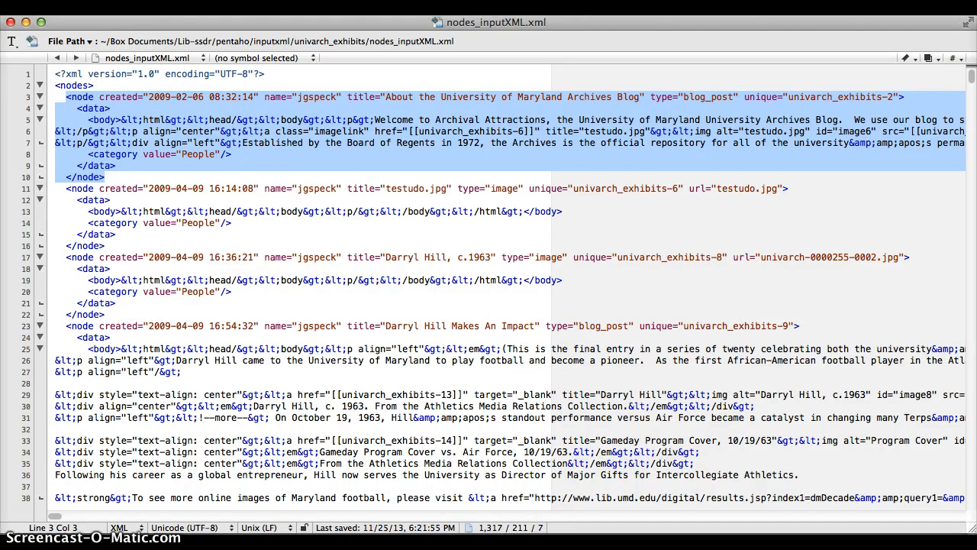
- Return to Spoon, find and add a Get data from XML step to the xmltrans canvas, and open its settings
key(super+Tab)
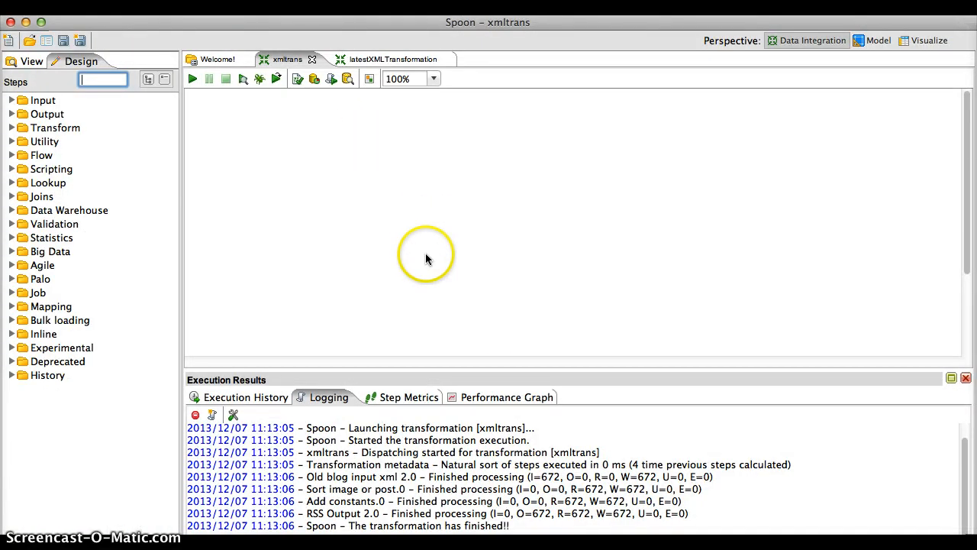
click(98, 78)
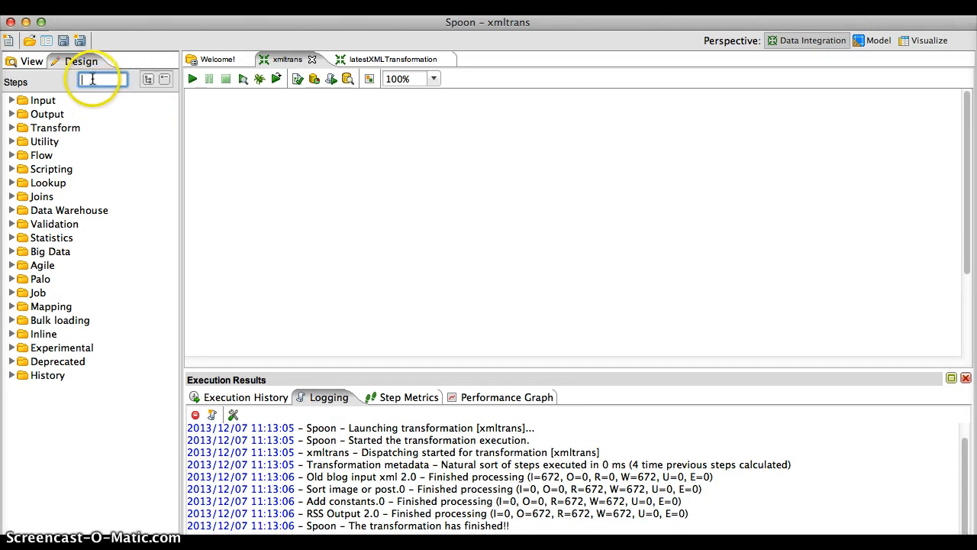
text(XML)
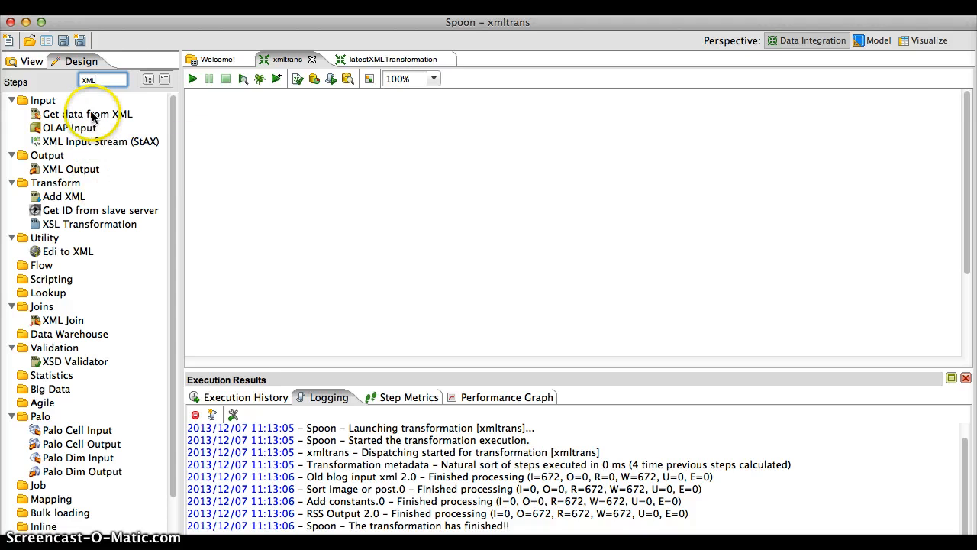
drag(92, 117, 336, 158)
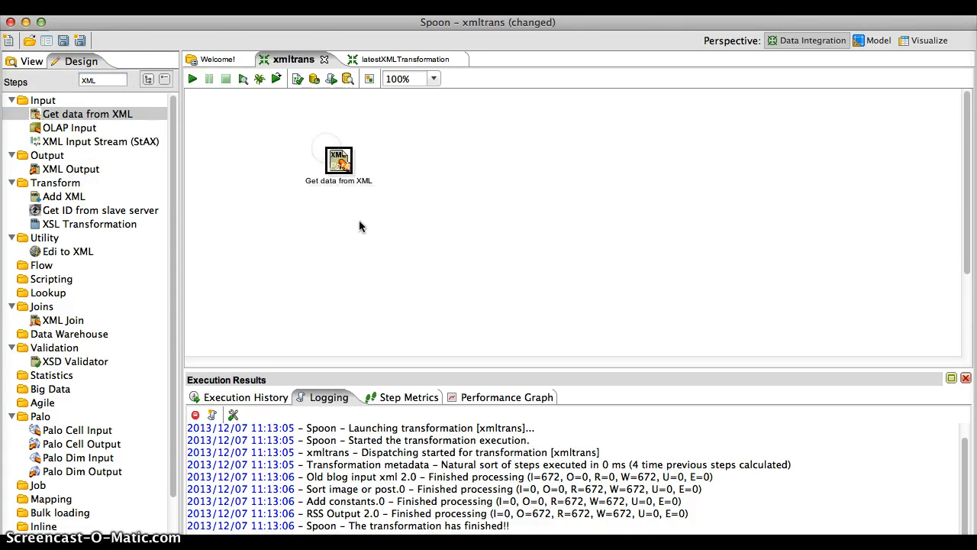
click(337, 159)
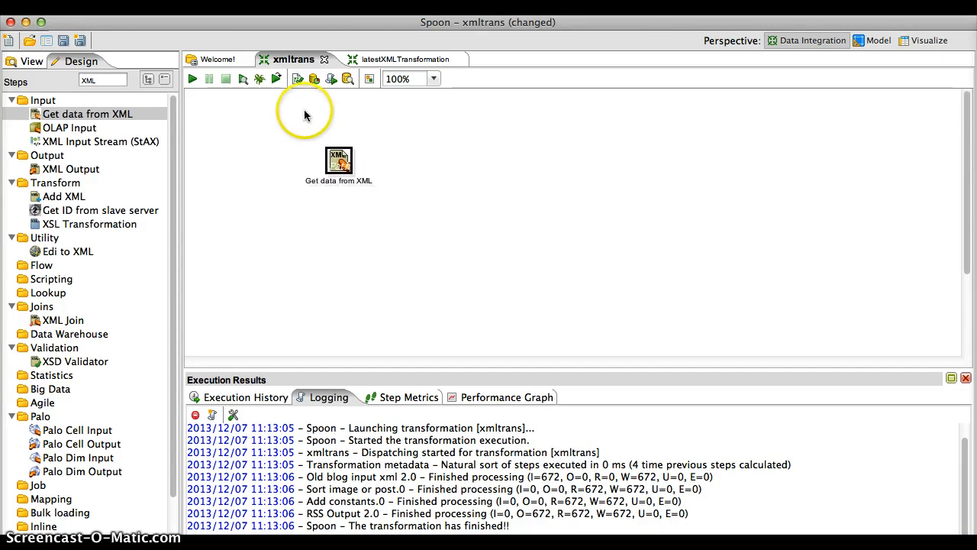
double_click(338, 160)
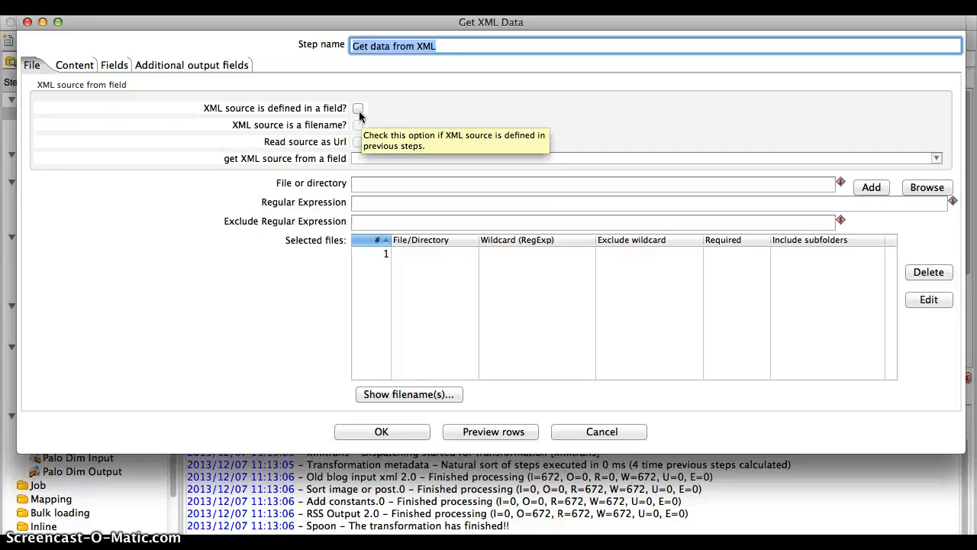
click(358, 109)
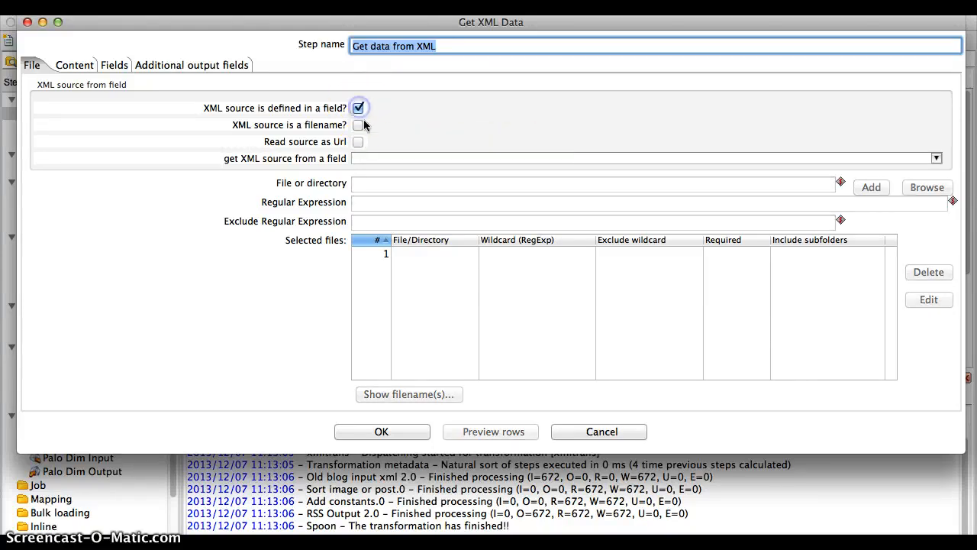
click(937, 158)
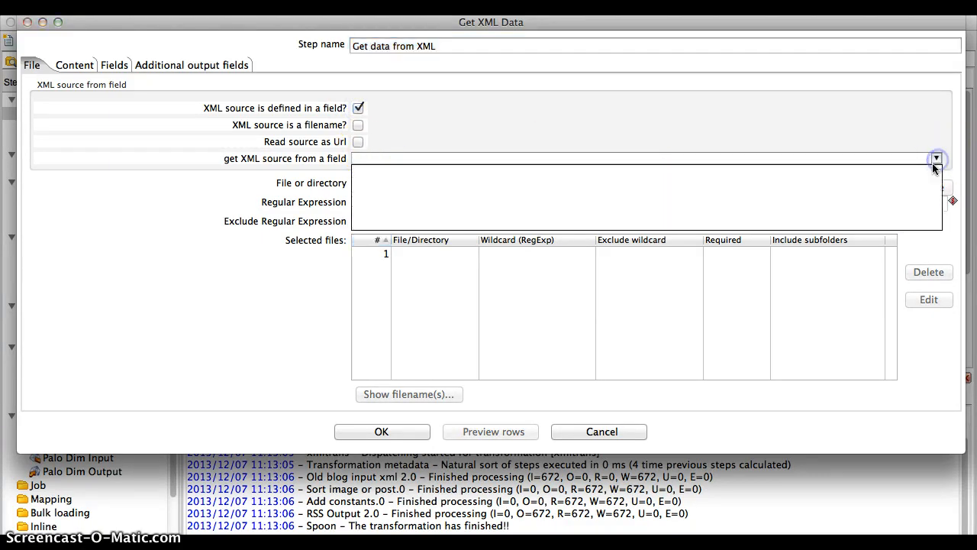
click(358, 109)
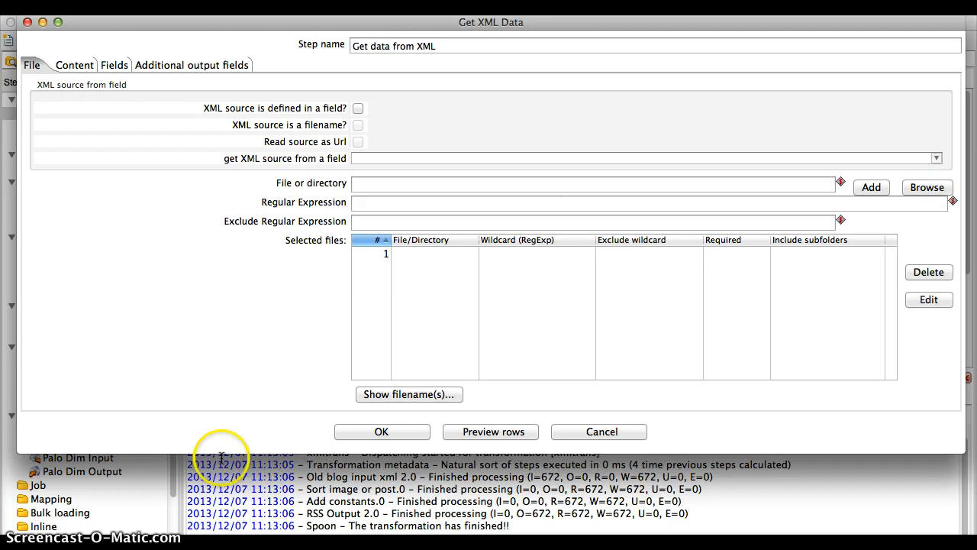
- Add nodes_inputXML.xml from Box Documents/Lib-ssdr/pentaho/inputxml/univarch_exhibits to the step's selected files
click(928, 187)
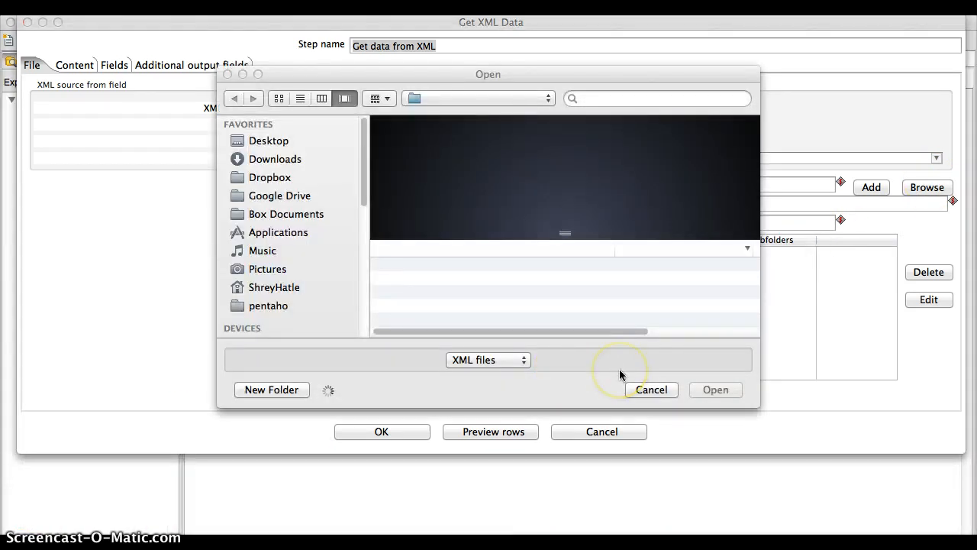
click(281, 216)
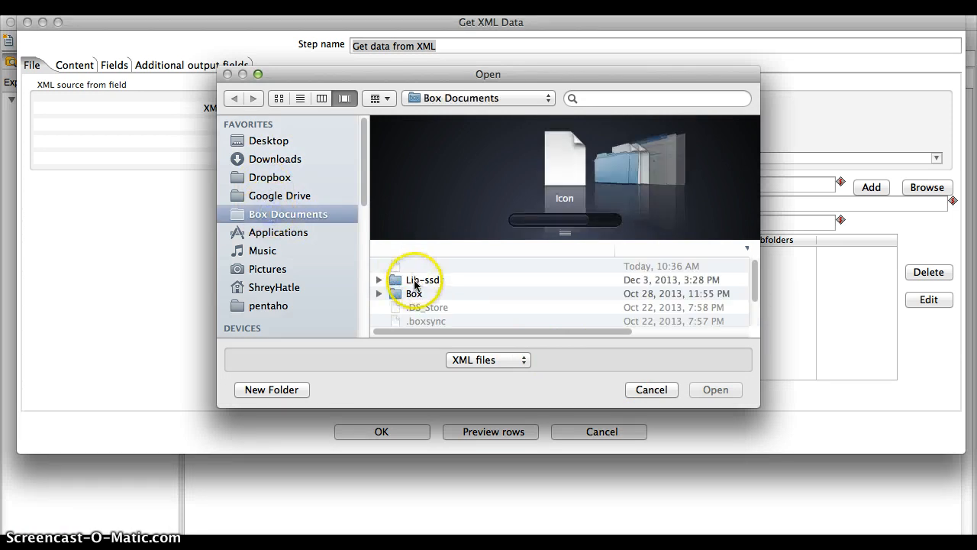
double_click(416, 281)
double_click(411, 265)
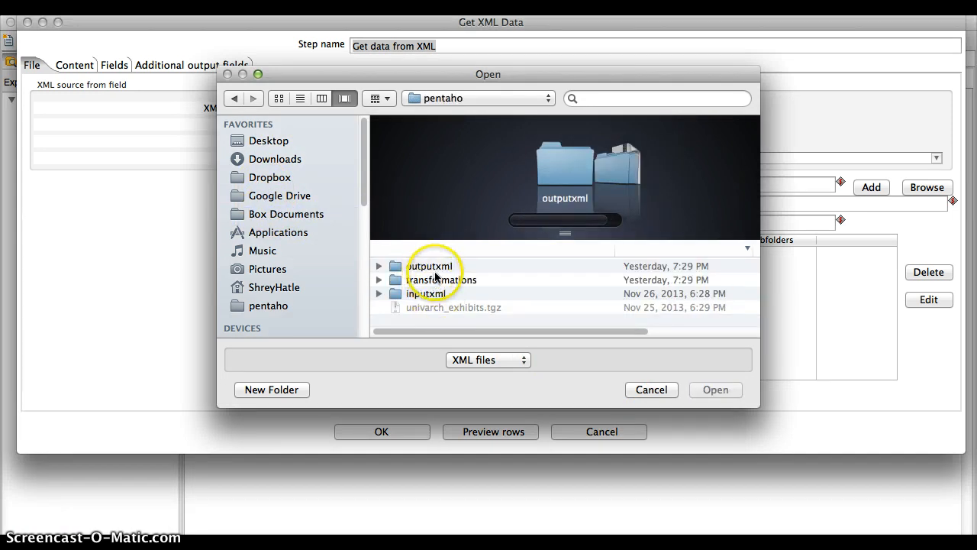
double_click(436, 293)
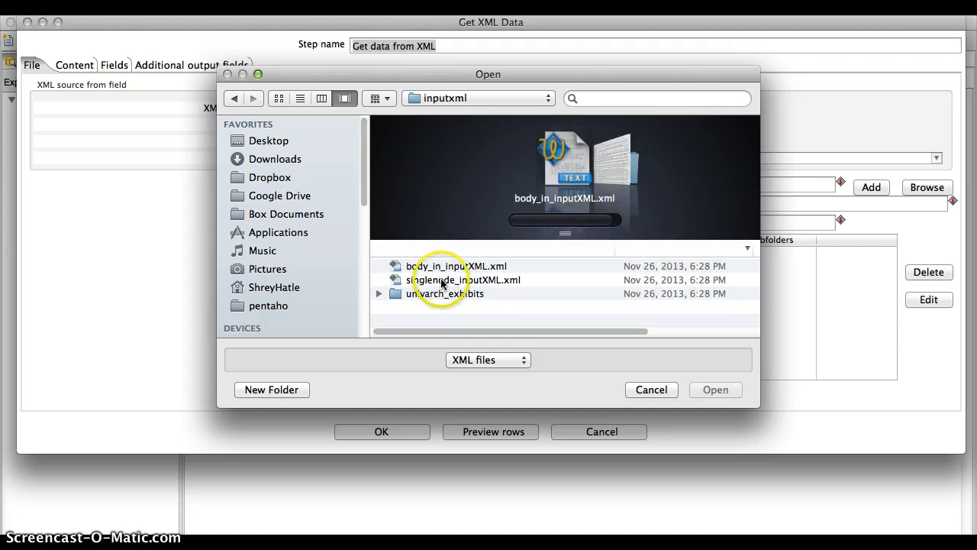
double_click(441, 293)
click(441, 293)
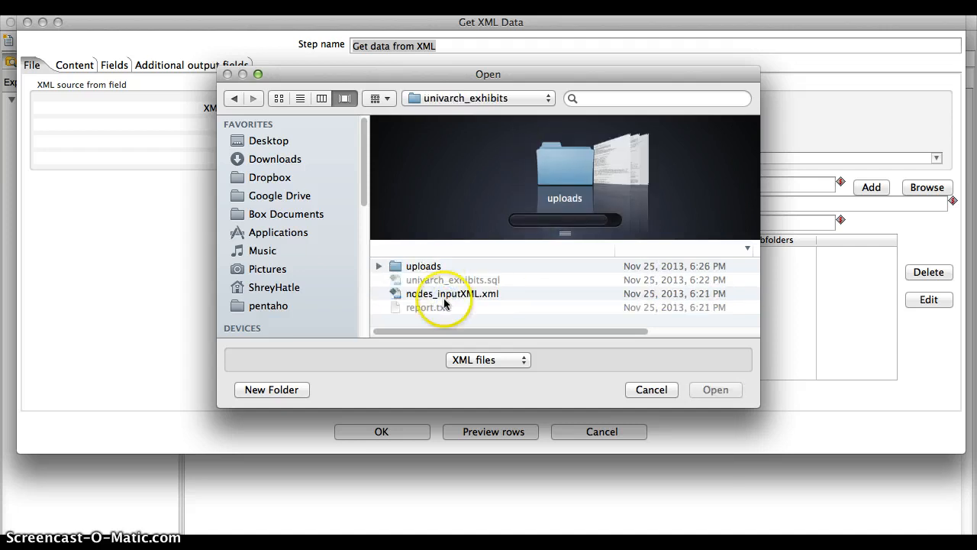
click(696, 391)
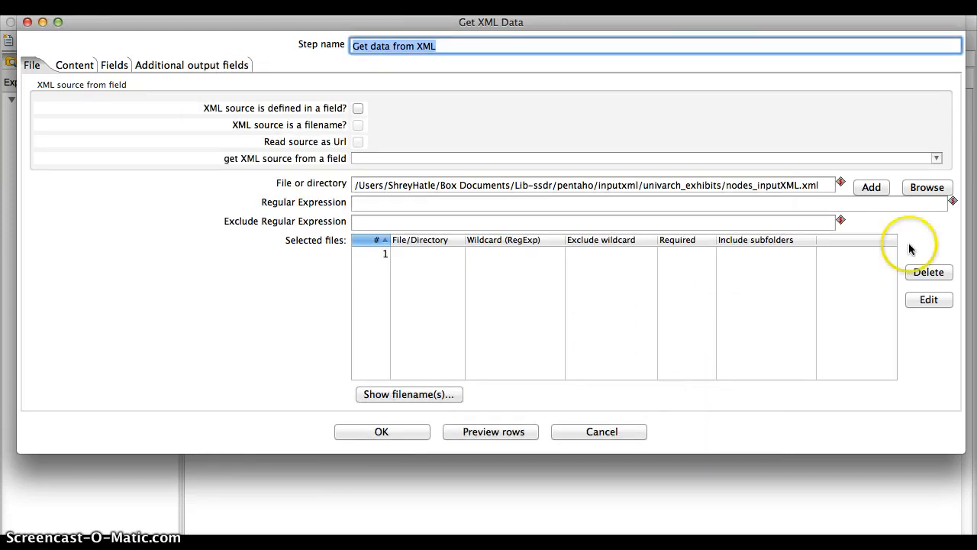
click(871, 189)
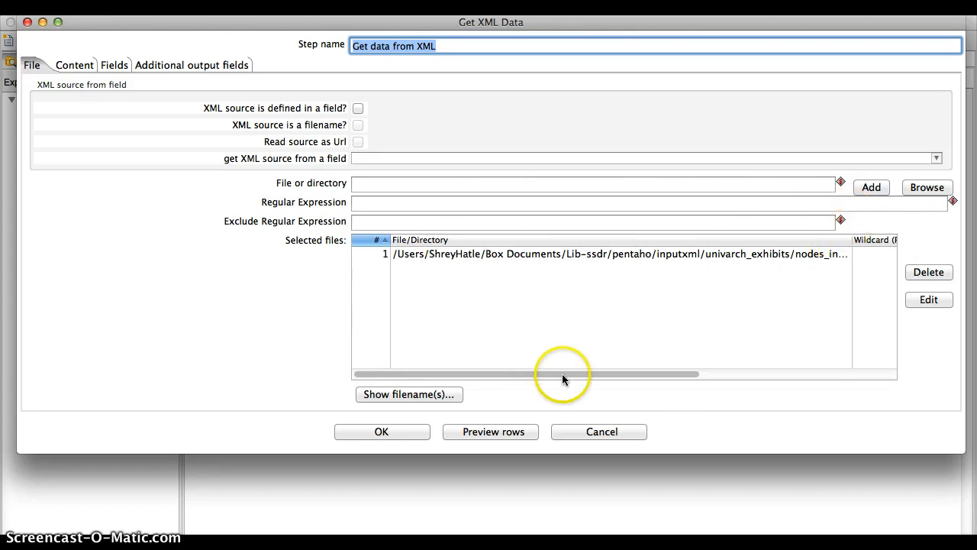
- Set the Loop XPath to /nodes/node from the available XPath nodes, checking it against the source XML and reviewing the encoding
click(77, 66)
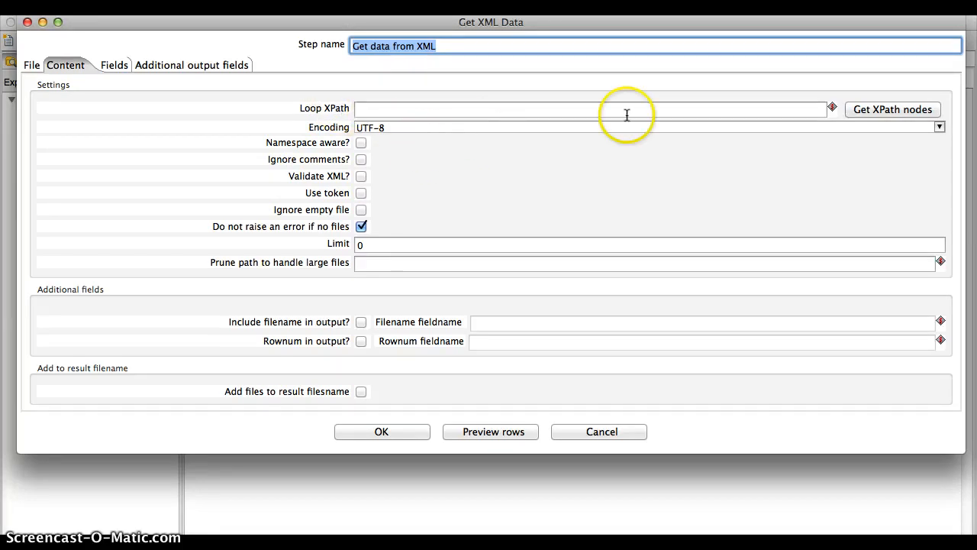
click(881, 114)
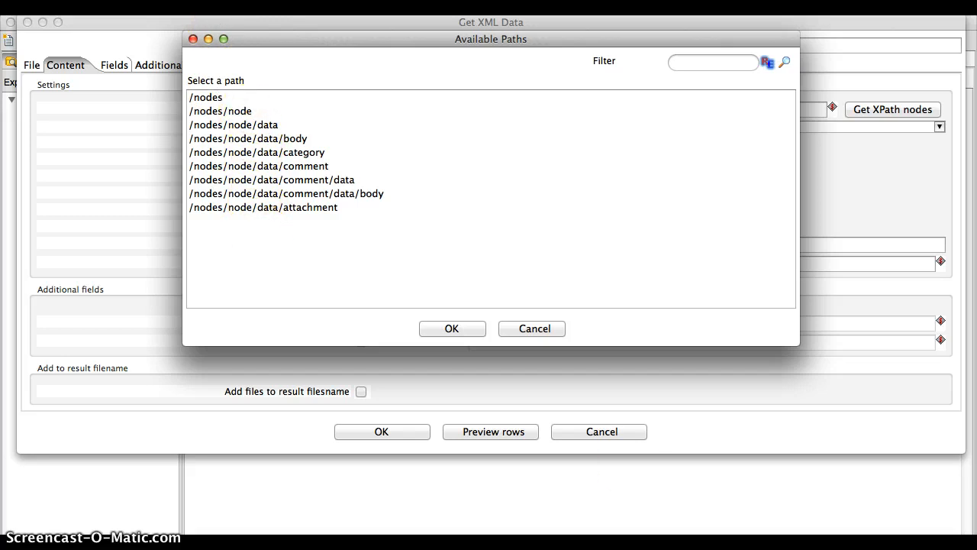
click(565, 542)
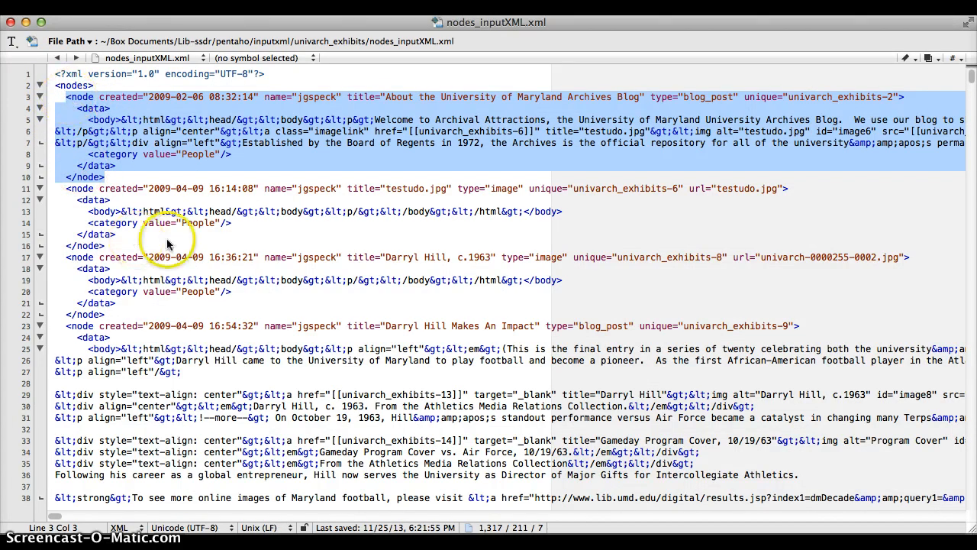
key(super+Tab)
click(238, 112)
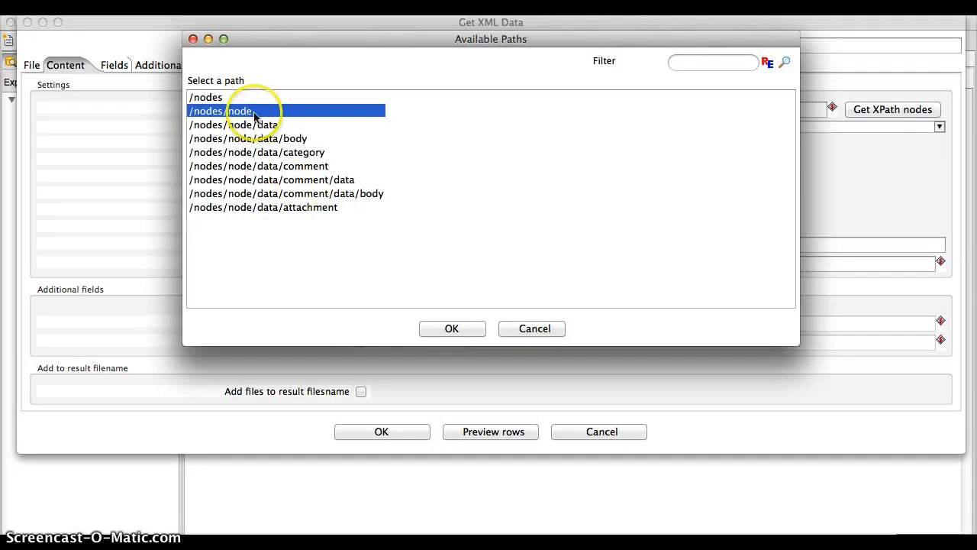
click(444, 328)
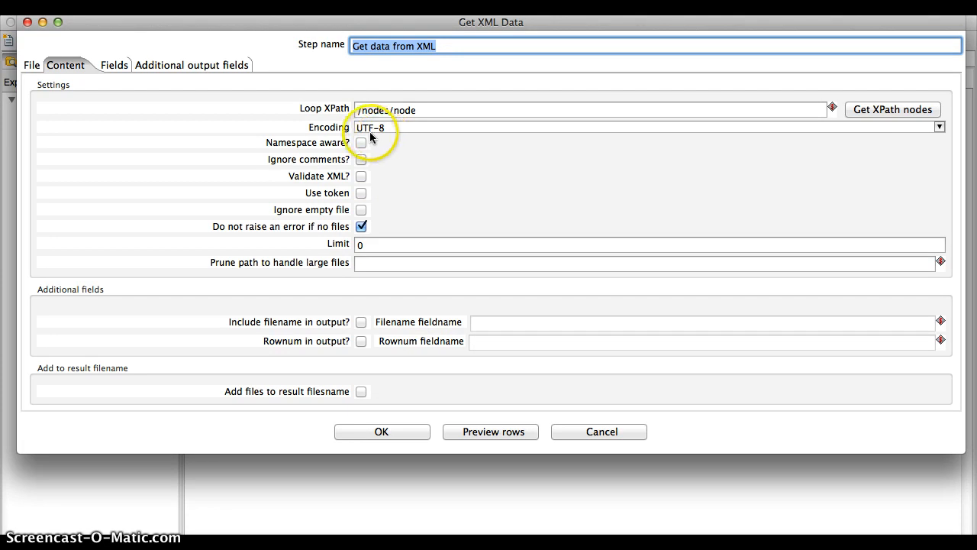
drag(358, 129, 392, 139)
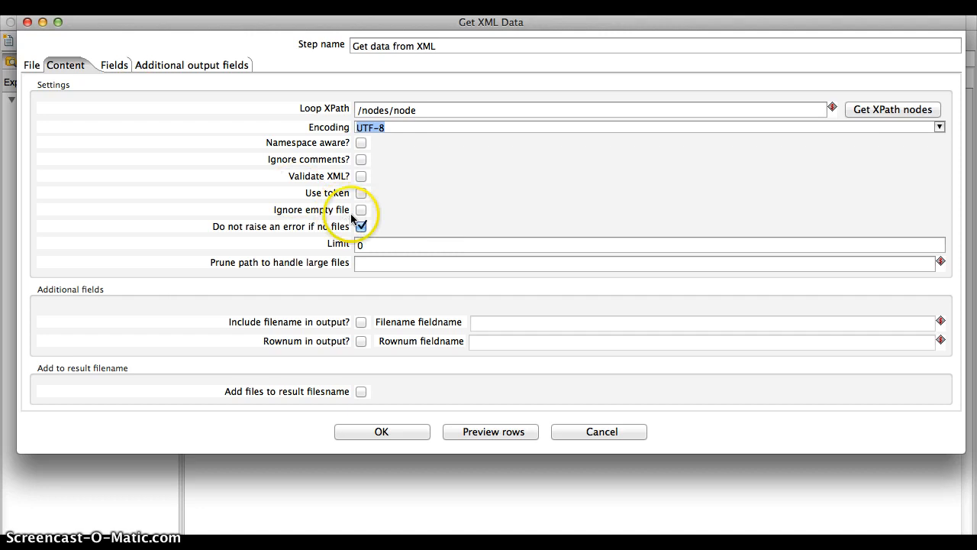
- Get the fields automatically from the XML source and delete all the generated field rows
click(105, 65)
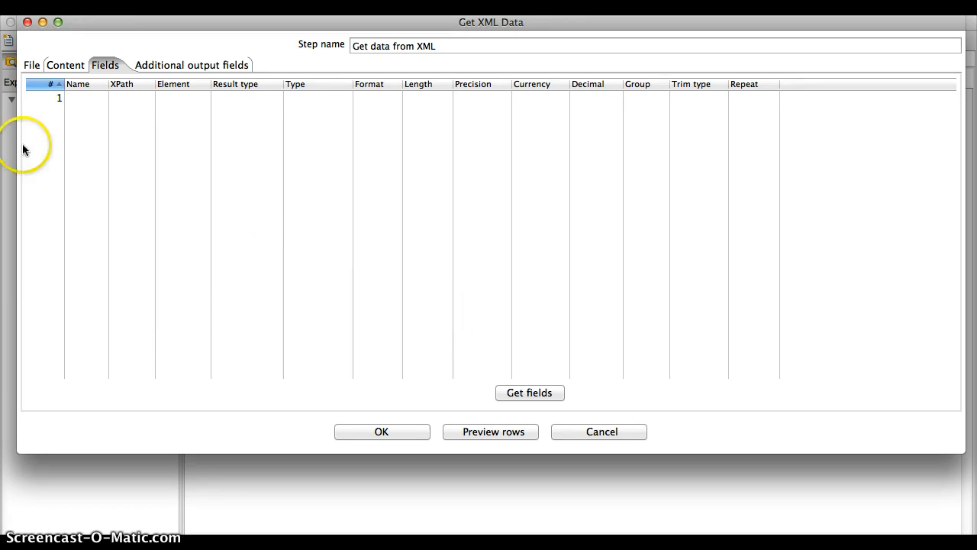
click(543, 395)
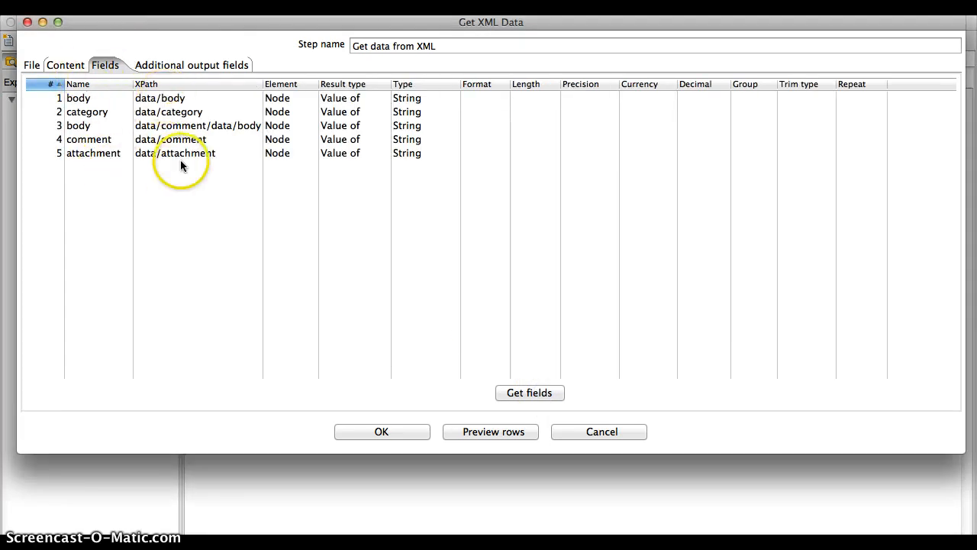
click(54, 99)
shift+click(55, 154)
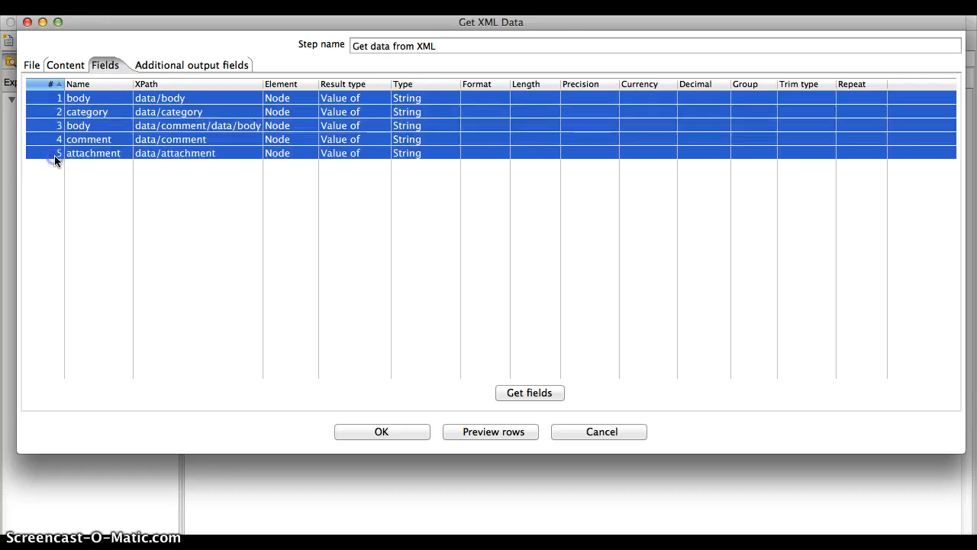
right_click(56, 156)
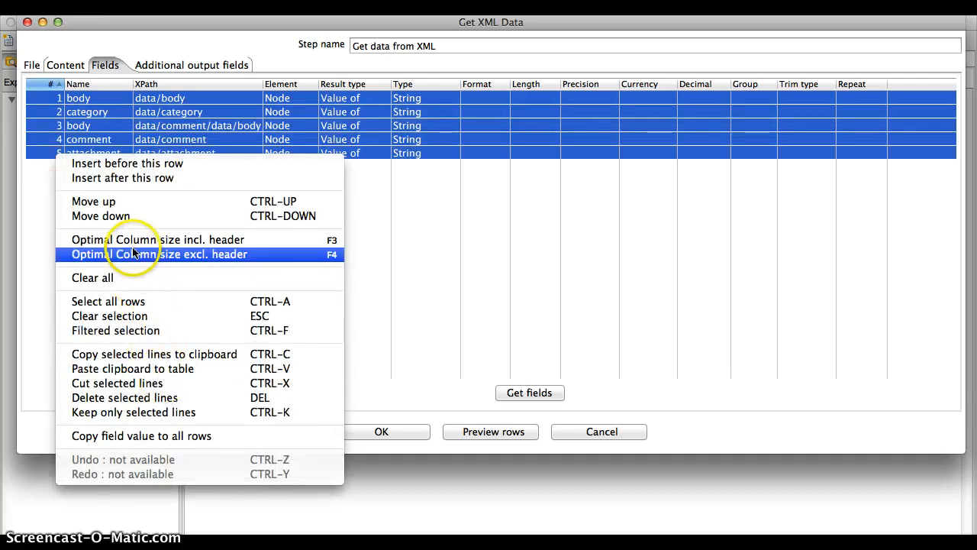
click(165, 400)
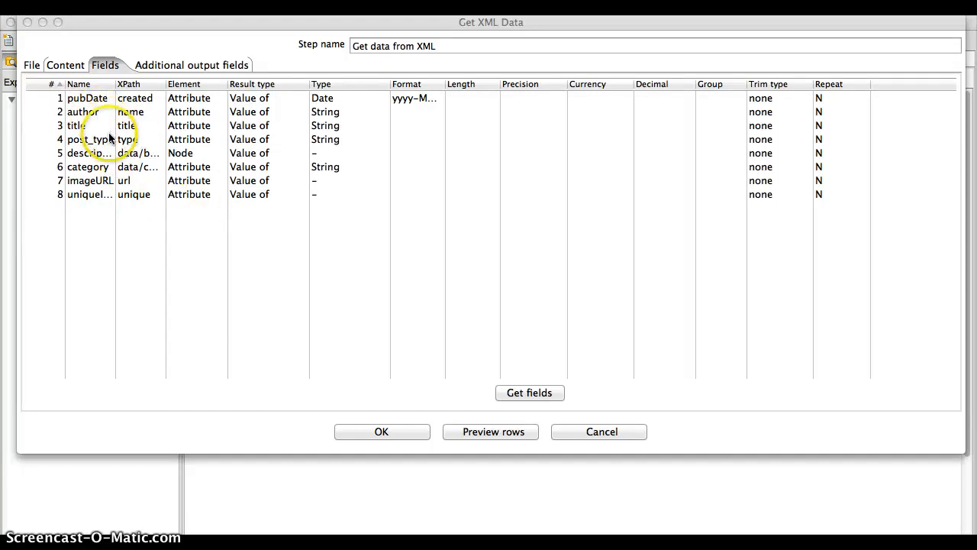
- Widen the Name column to fit and compare the field XPaths with the node attributes in nodes_inputXML.xml
double_click(116, 84)
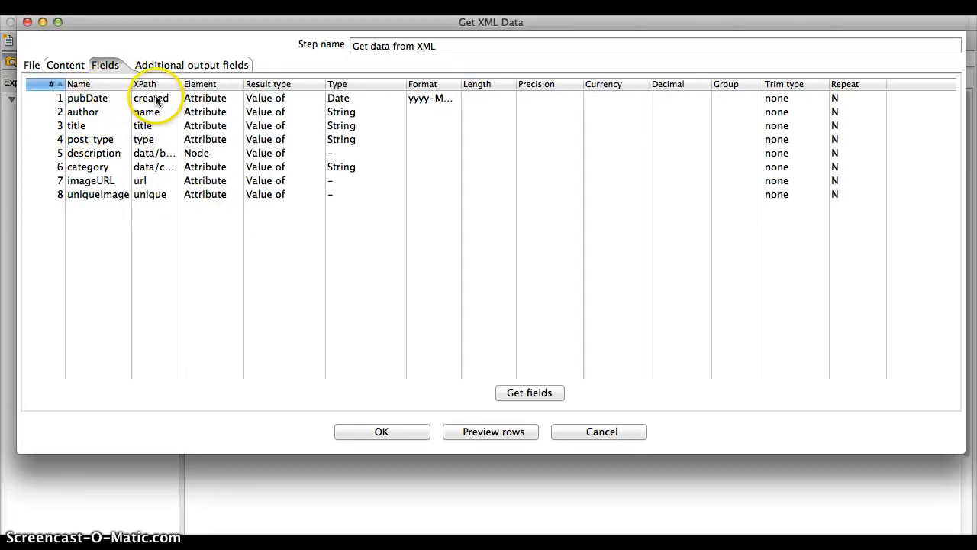
key(super+Tab)
key(super+Tab)
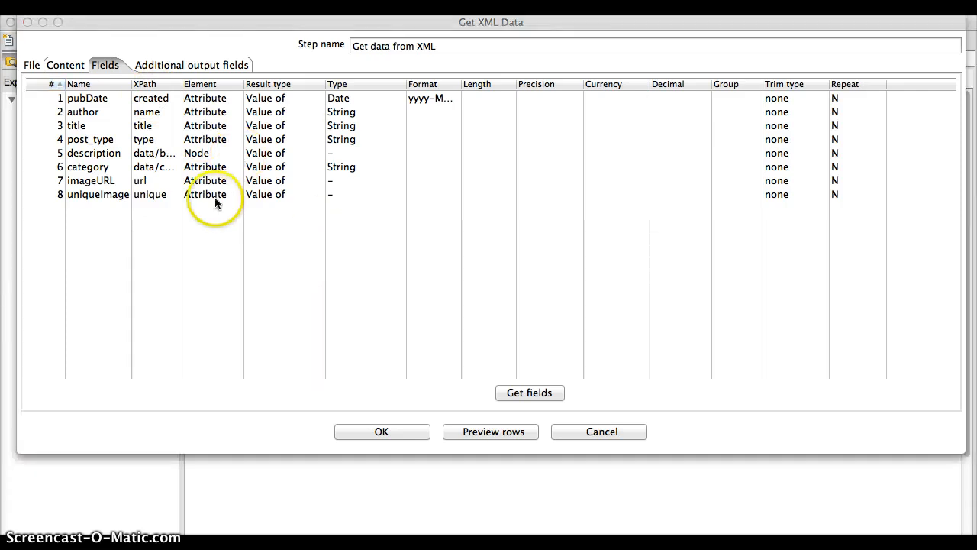
key(super+Tab)
key(super+Tab)
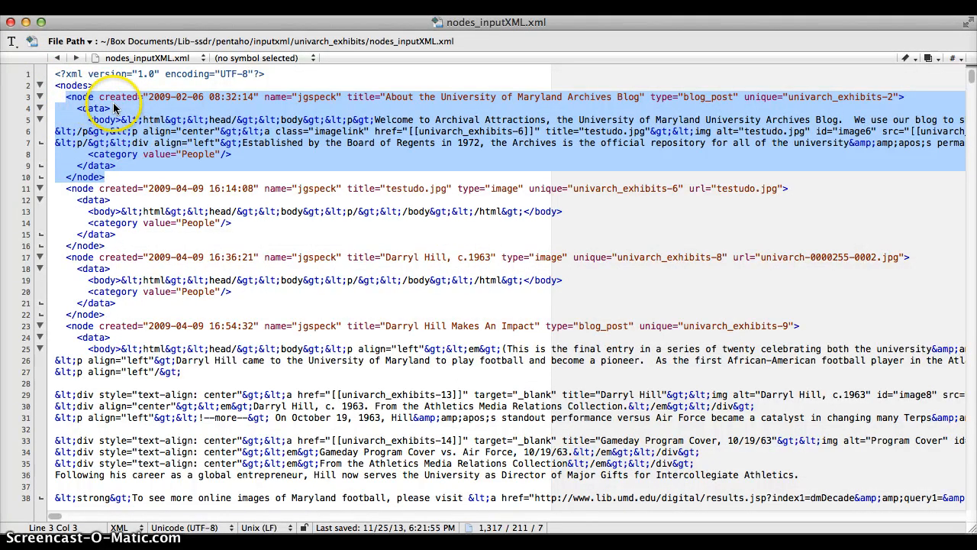
key(super+Tab)
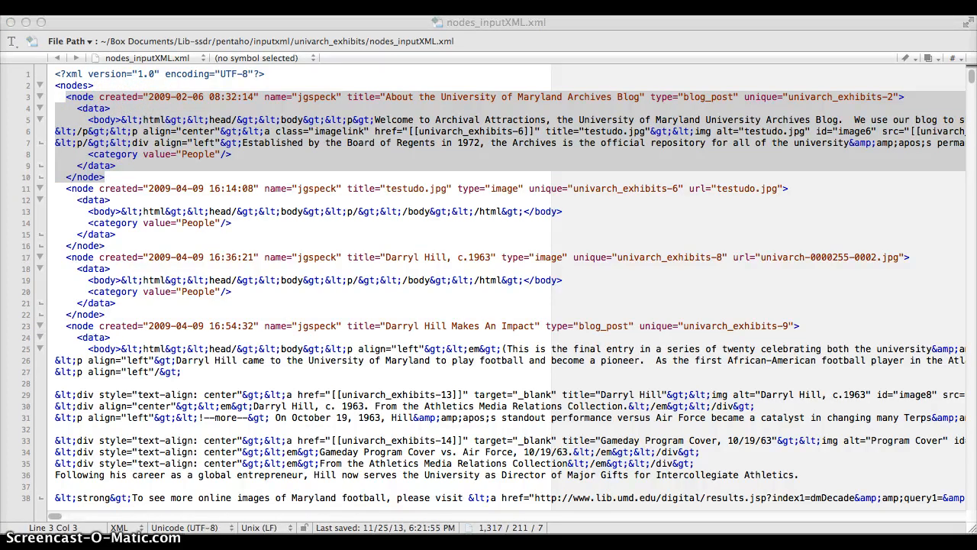
- Try to fetch the available XPath nodes for the Loop XPath and check the step's source file settings
key(super+Tab)
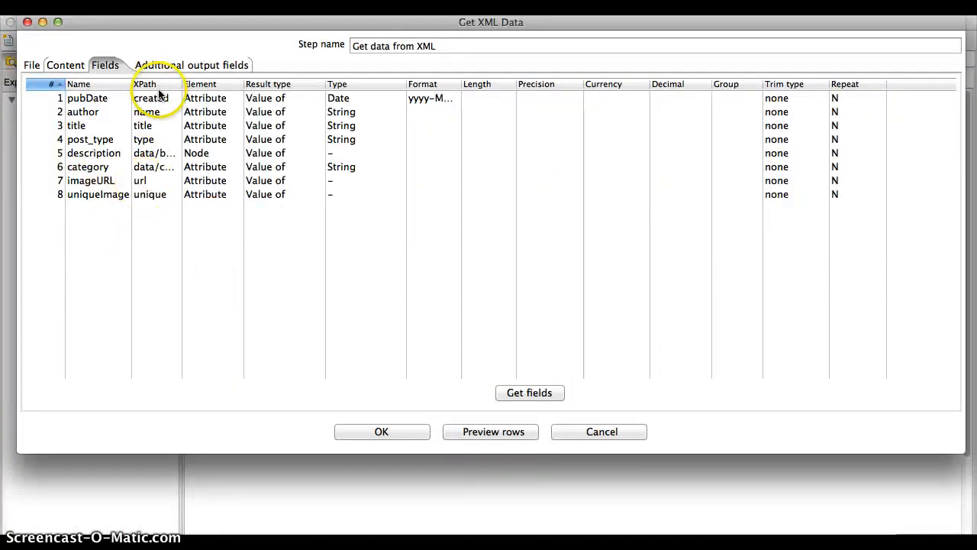
click(66, 65)
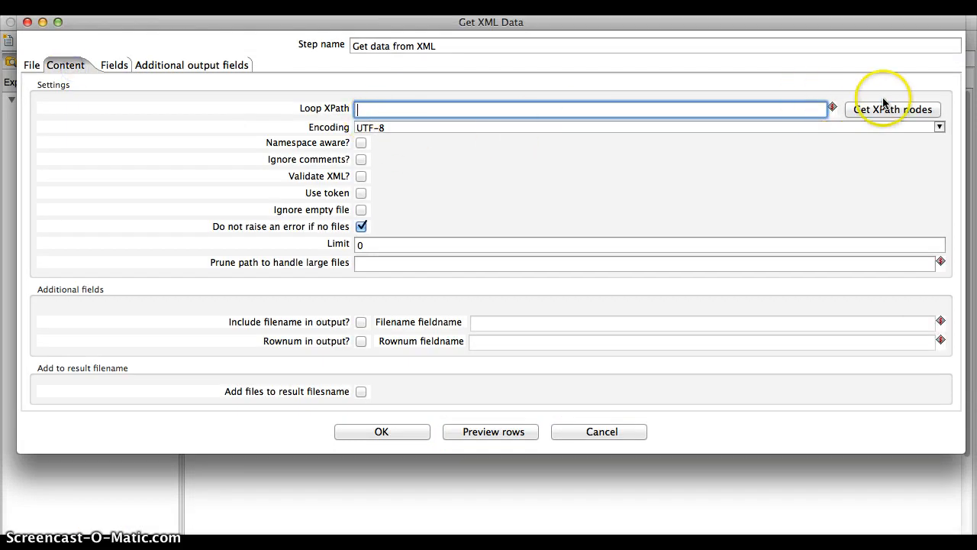
click(912, 109)
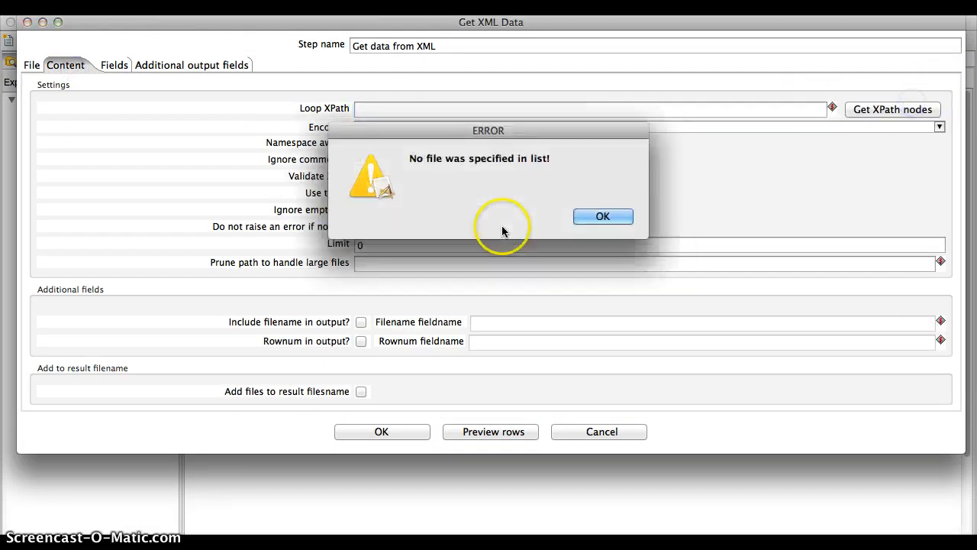
click(615, 220)
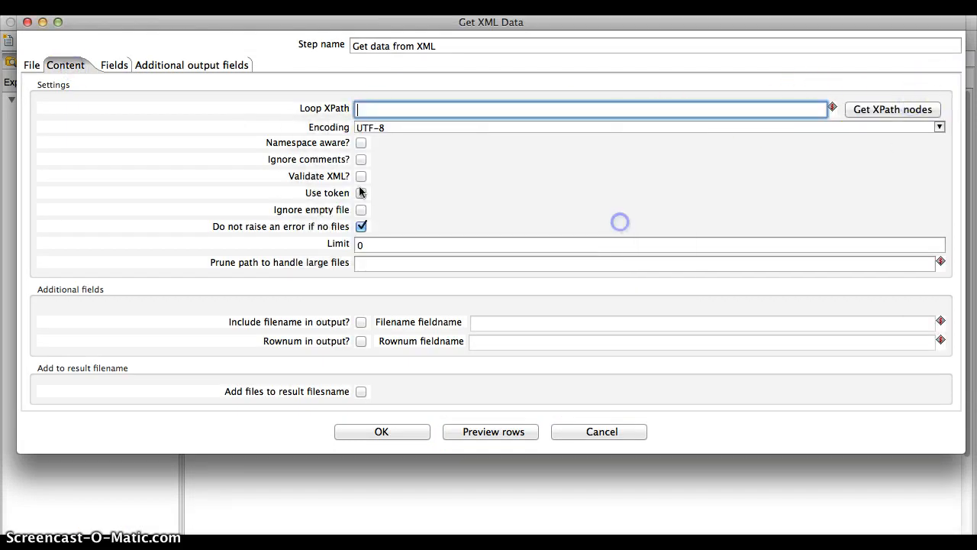
click(34, 66)
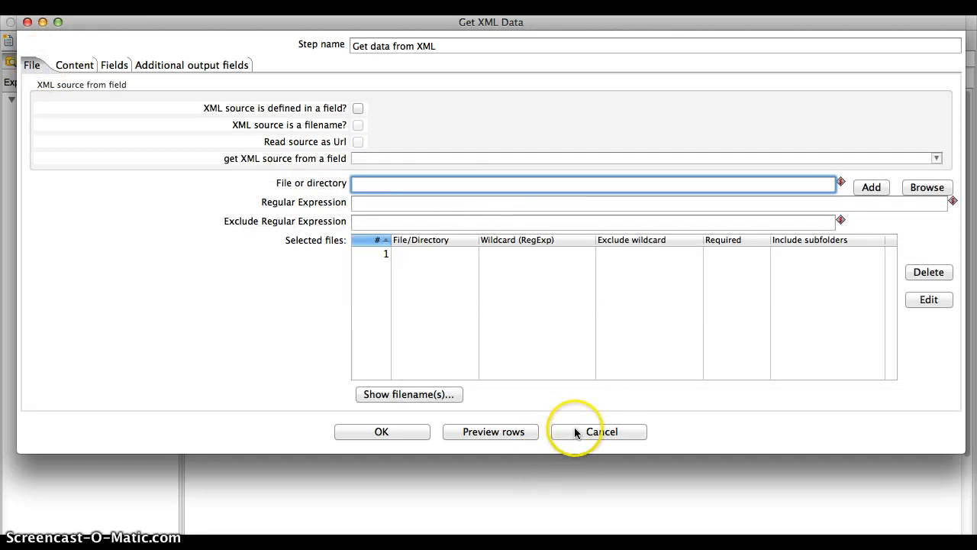
- Review the Loop XPath and compare the field XPaths with the first node's attributes in nodes_inputXML.xml
click(107, 65)
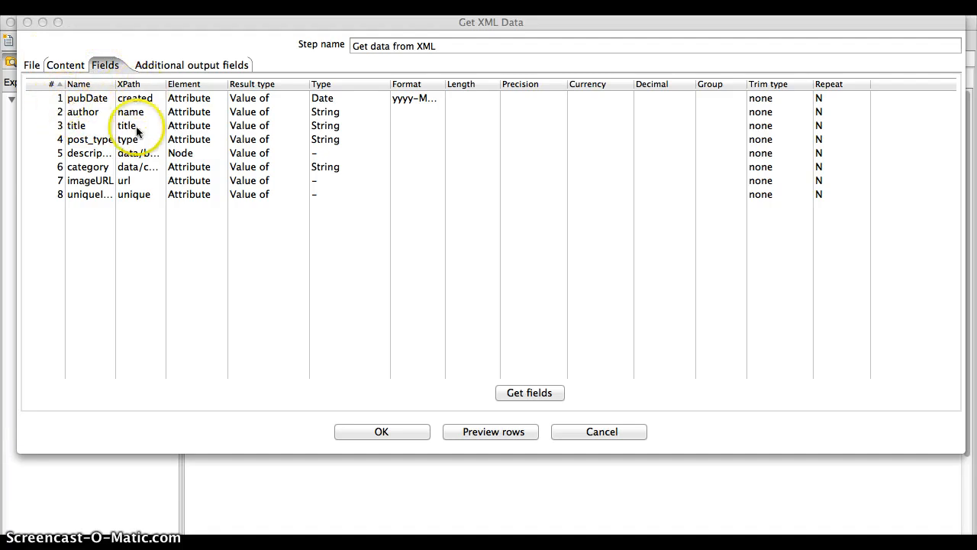
click(66, 65)
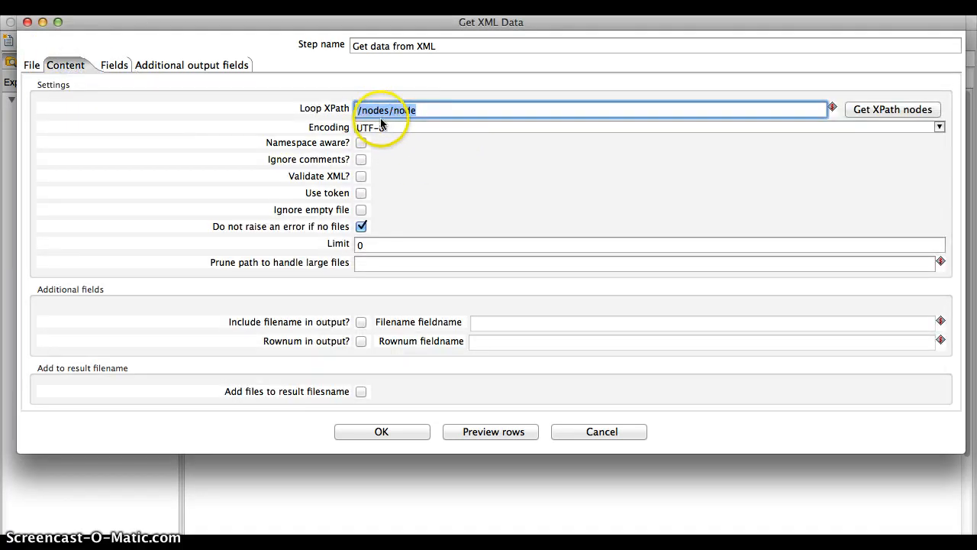
click(109, 65)
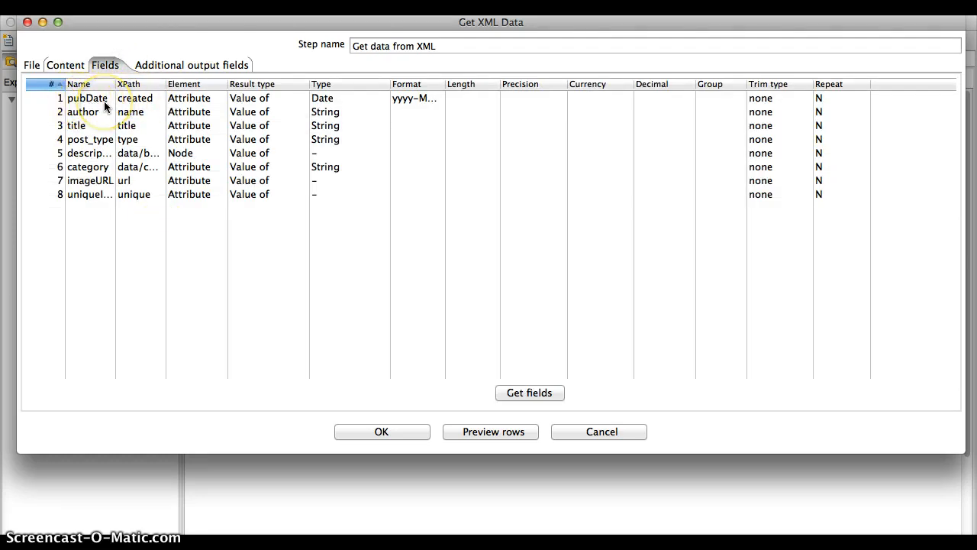
key(super+Tab)
key(super+Tab)
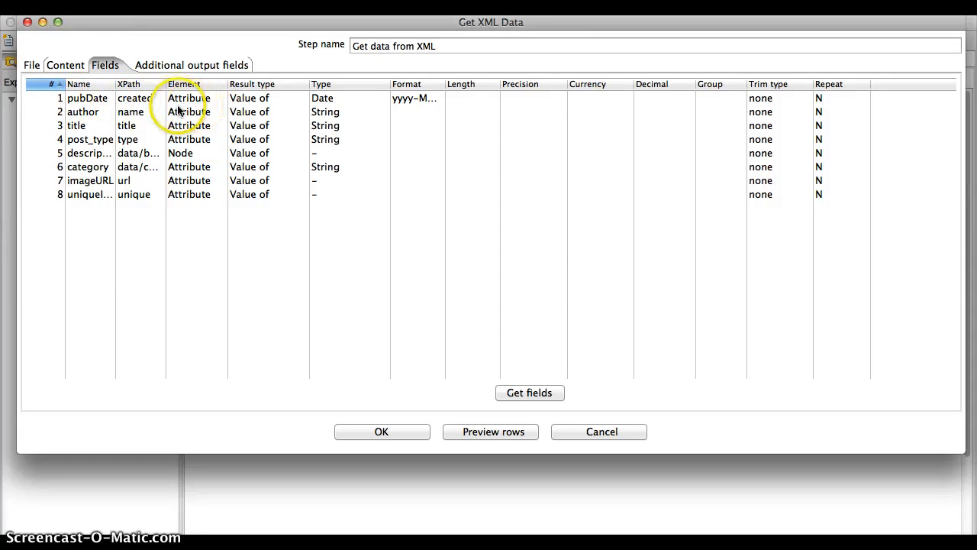
key(super+Tab)
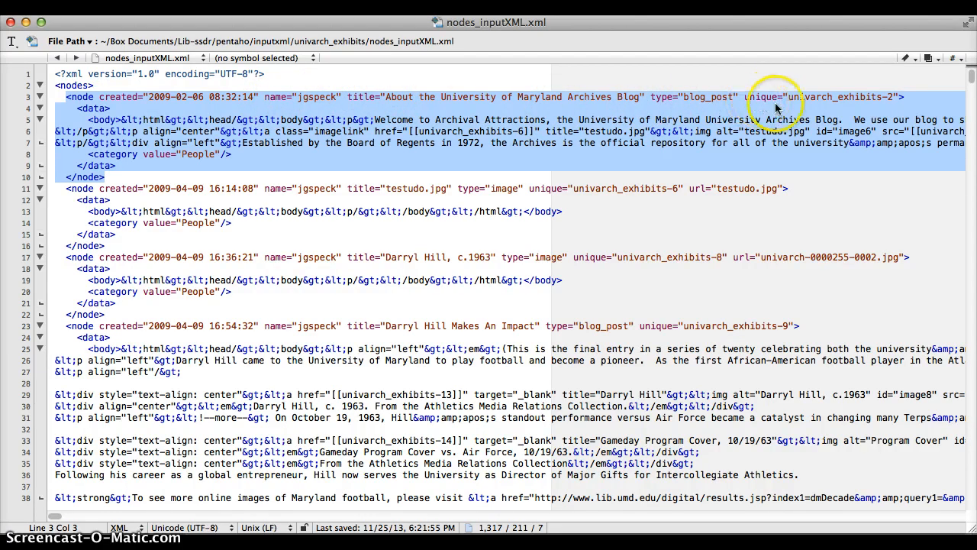
key(super+Tab)
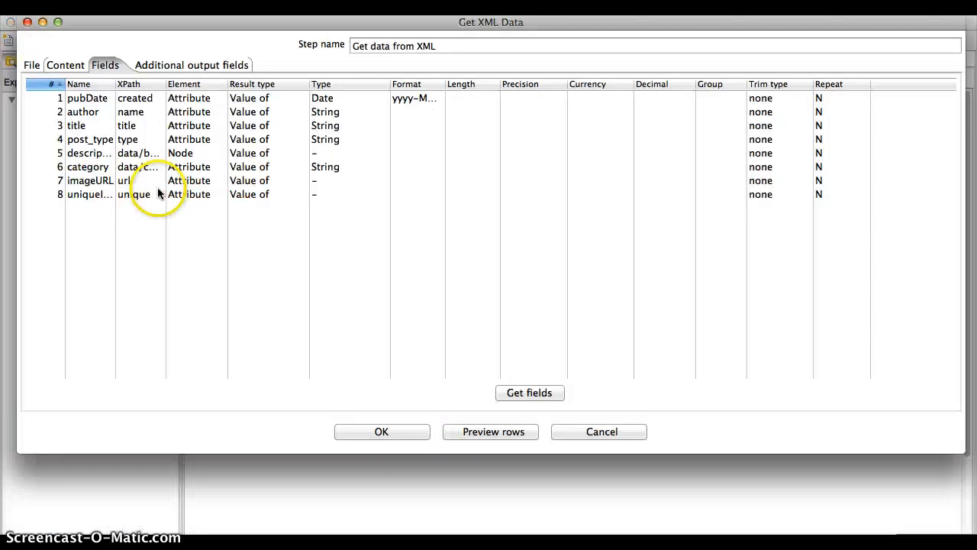
click(123, 101)
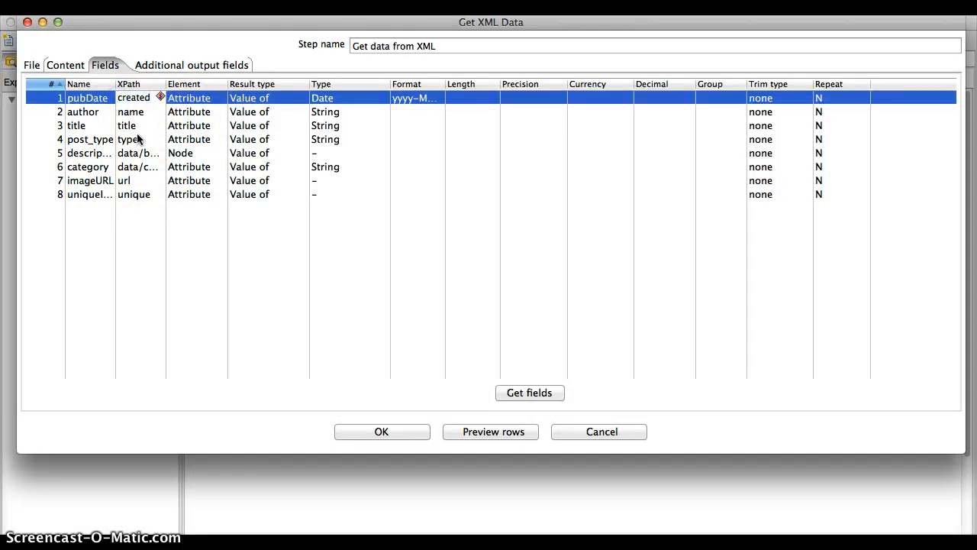
text(@)
click(136, 102)
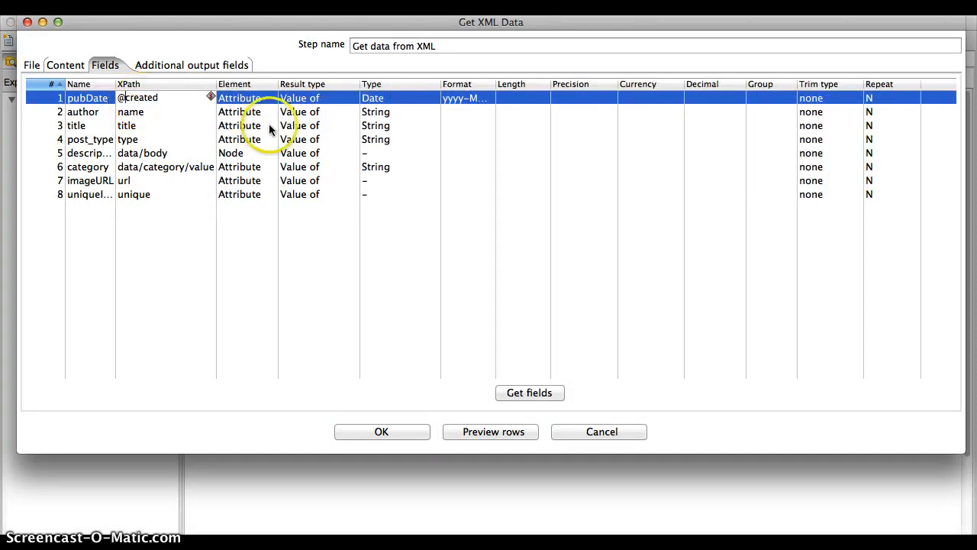
click(270, 100)
click(272, 99)
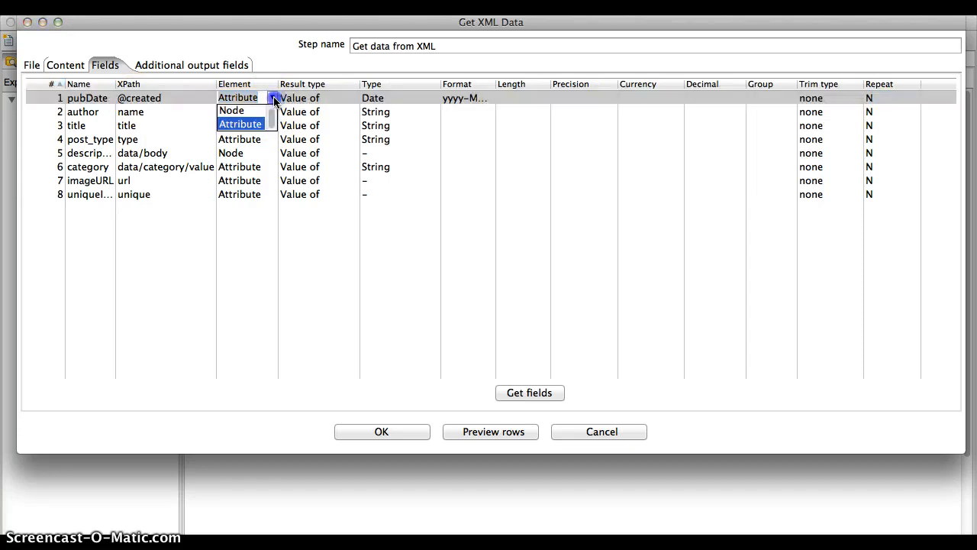
click(272, 99)
click(273, 99)
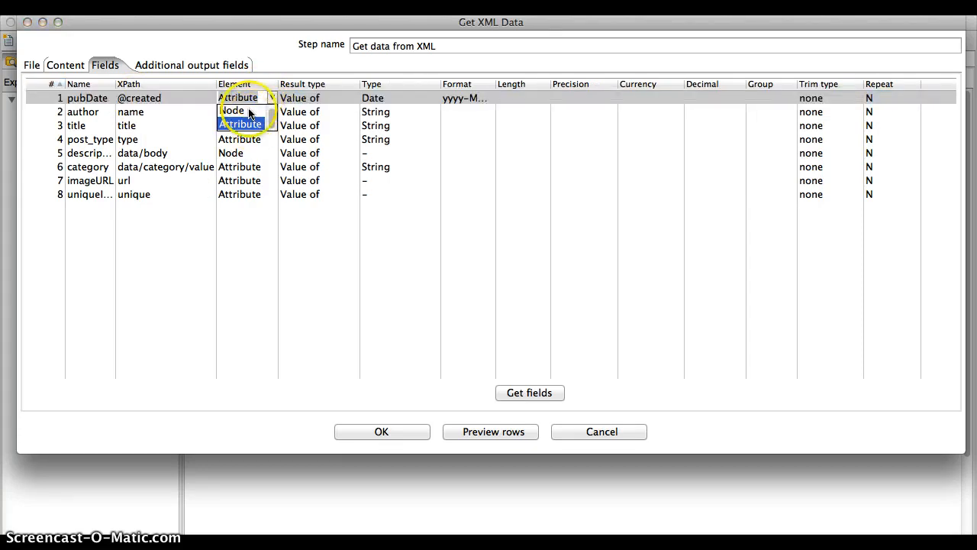
click(272, 98)
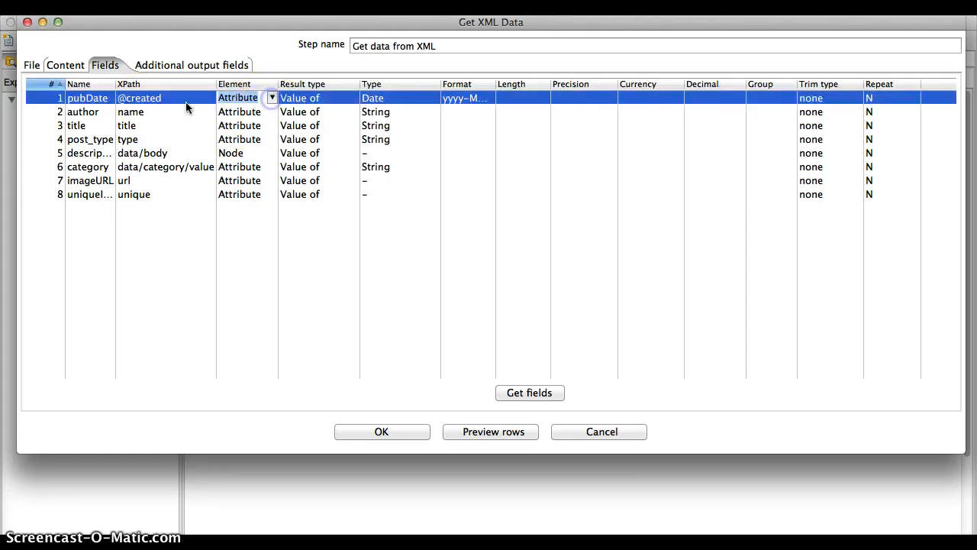
click(123, 99)
click(124, 98)
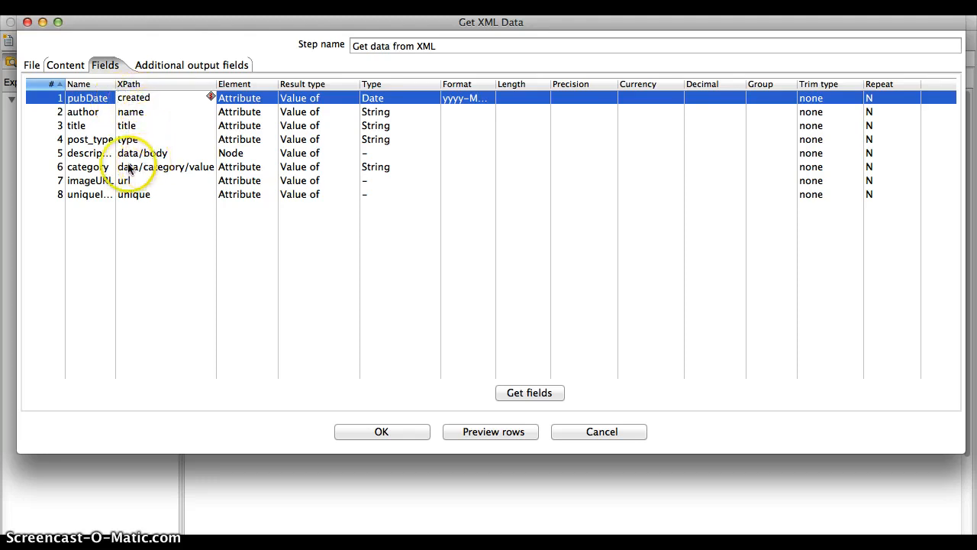
- Check the description field's data/body path against the data and body elements in nodes_inputXML.xml, and accept the Get data from XML settings
click(100, 155)
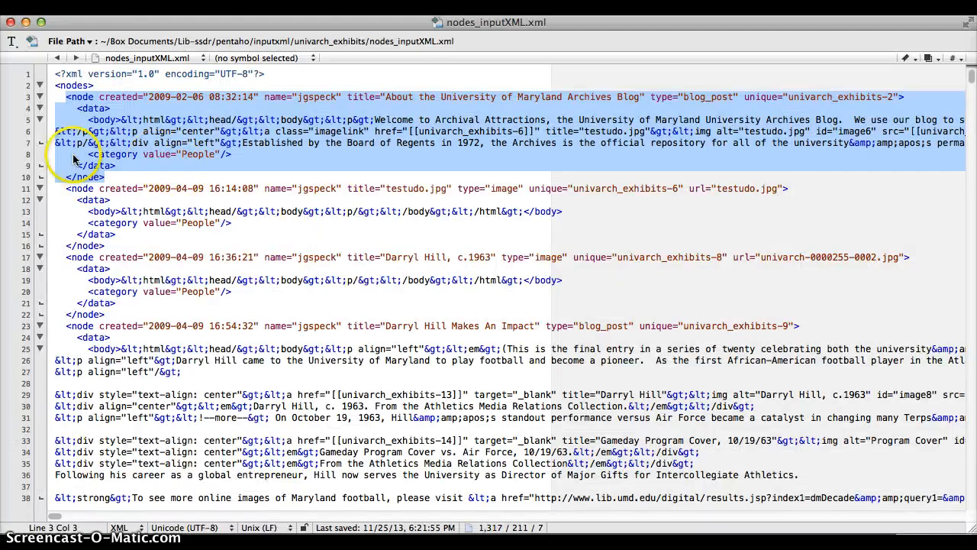
click(86, 108)
click(78, 98)
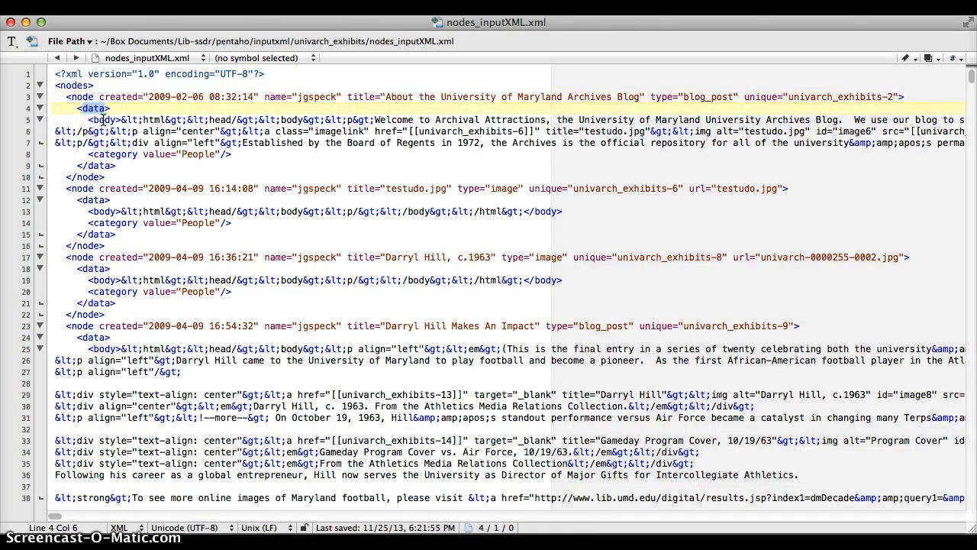
double_click(103, 120)
drag(120, 120, 651, 147)
click(381, 177)
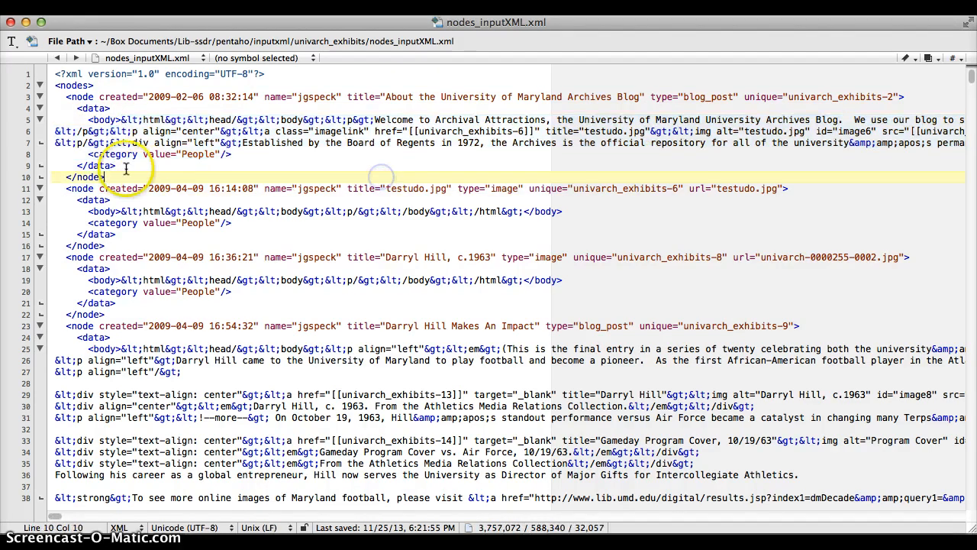
key(super+Tab)
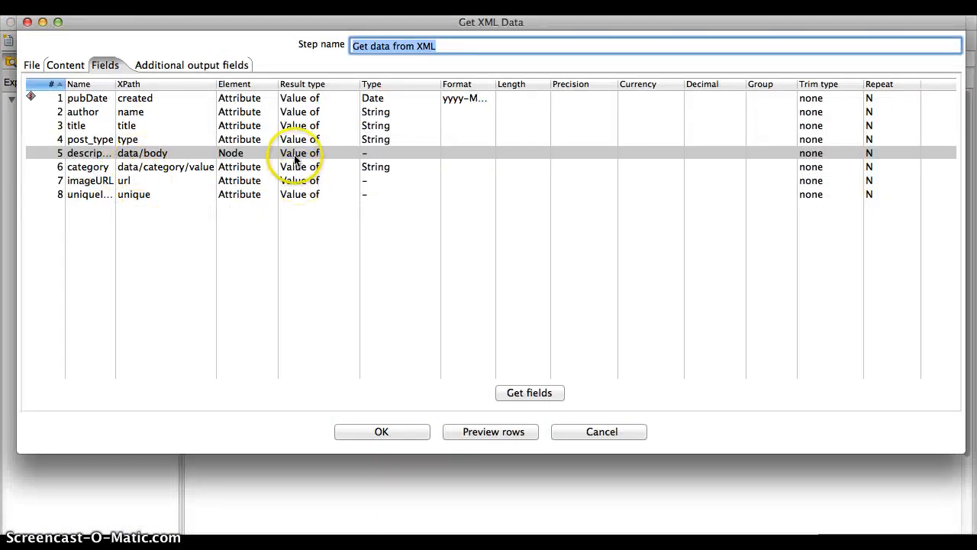
click(402, 432)
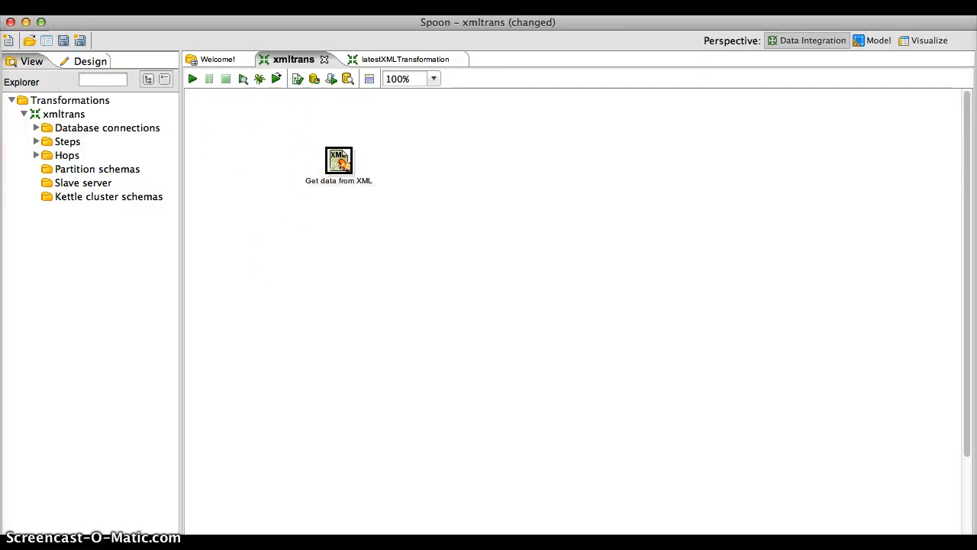
- Examine the type attribute values blog_post and image of the first two nodes in nodes_inputXML.xml
click(571, 544)
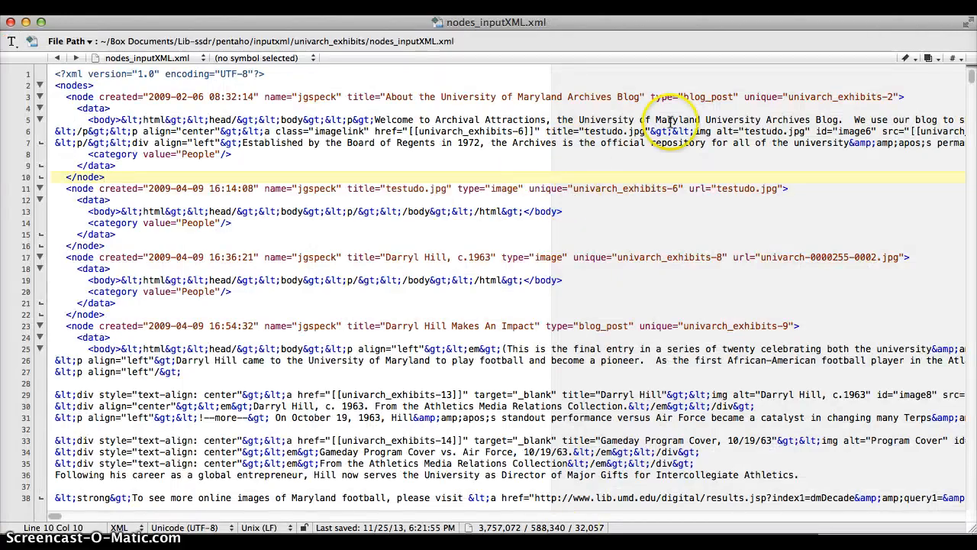
drag(684, 96, 706, 98)
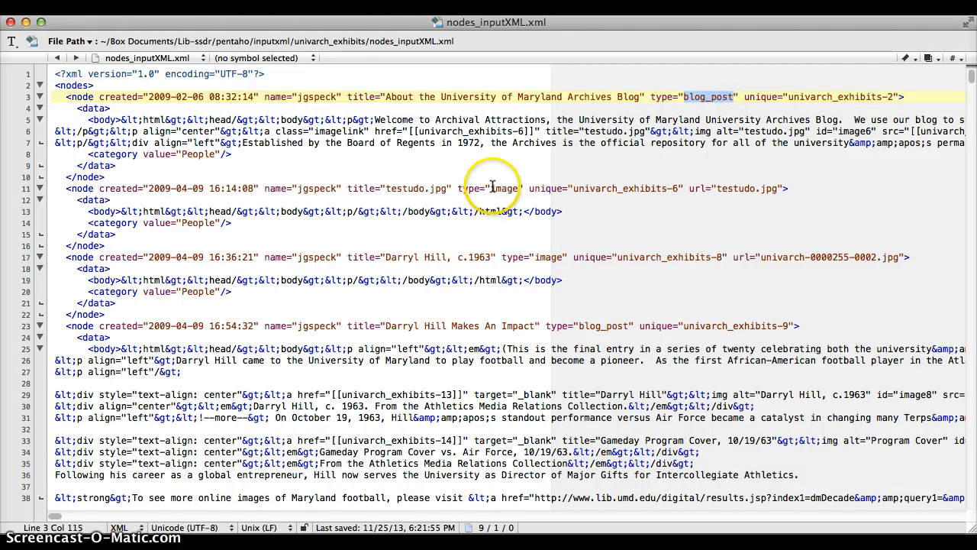
drag(492, 188, 513, 193)
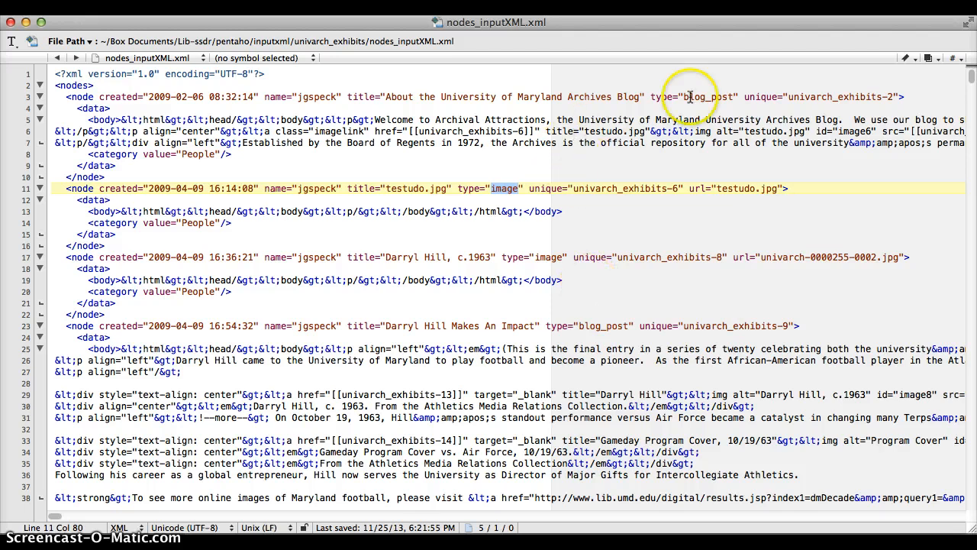
drag(684, 97, 730, 97)
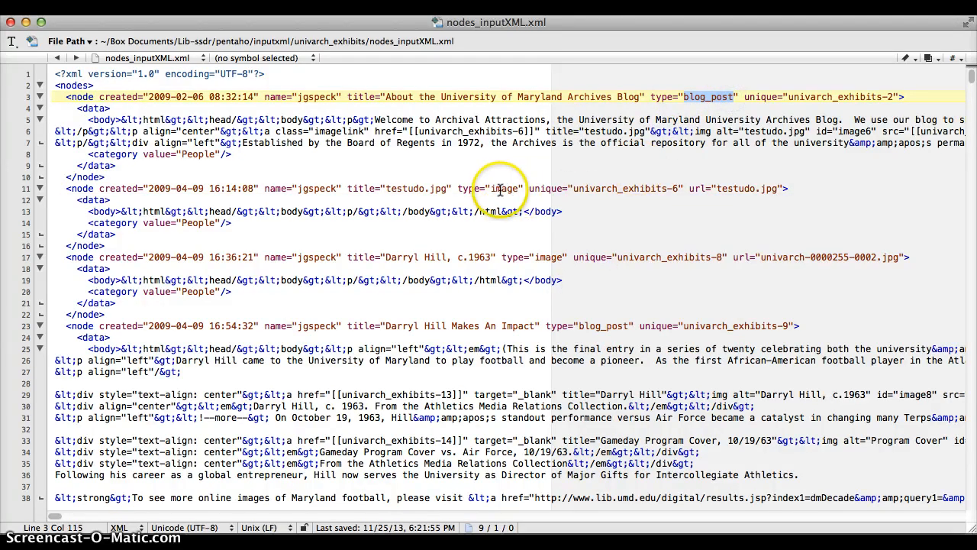
drag(492, 190, 514, 197)
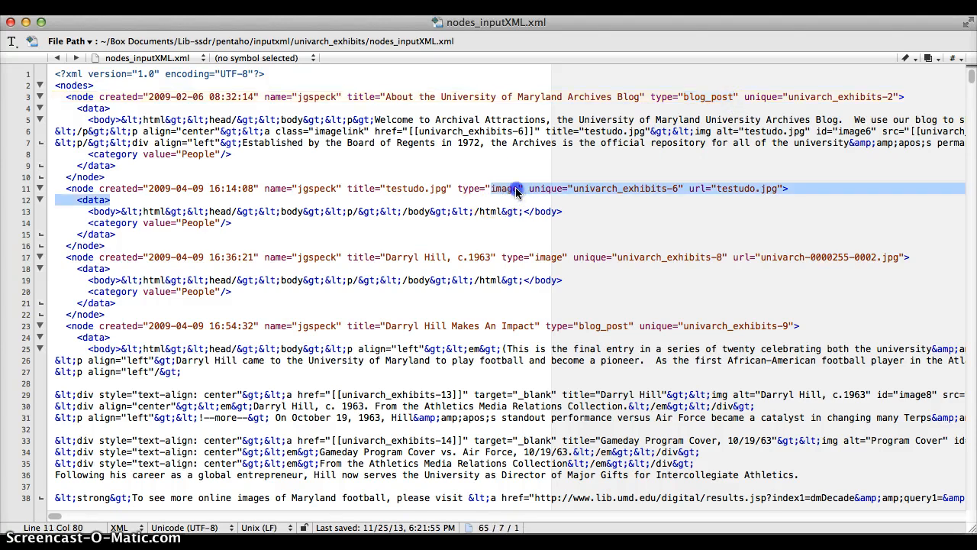
click(516, 190)
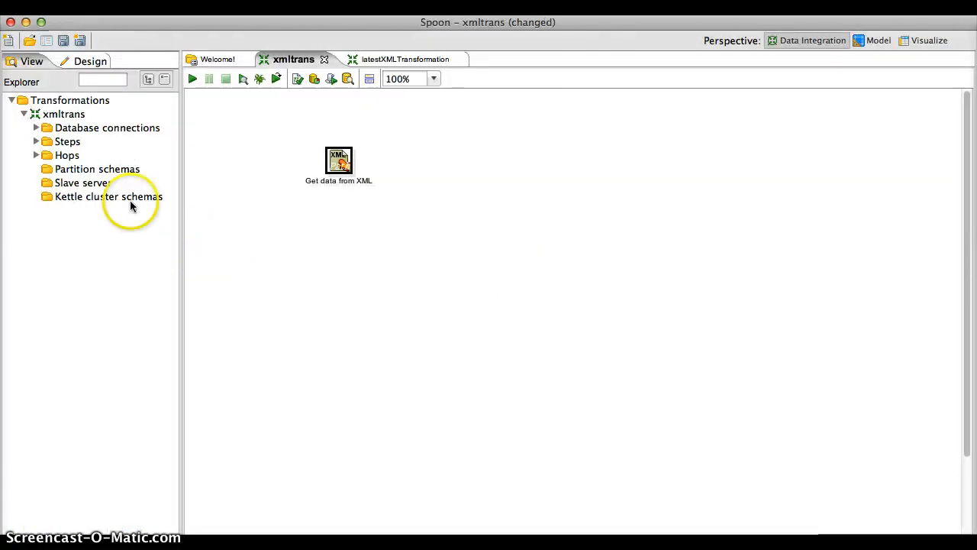
- Search the design steps for "value" and add a Value Mapper beside Get data from XML on the xmltrans canvas
click(80, 62)
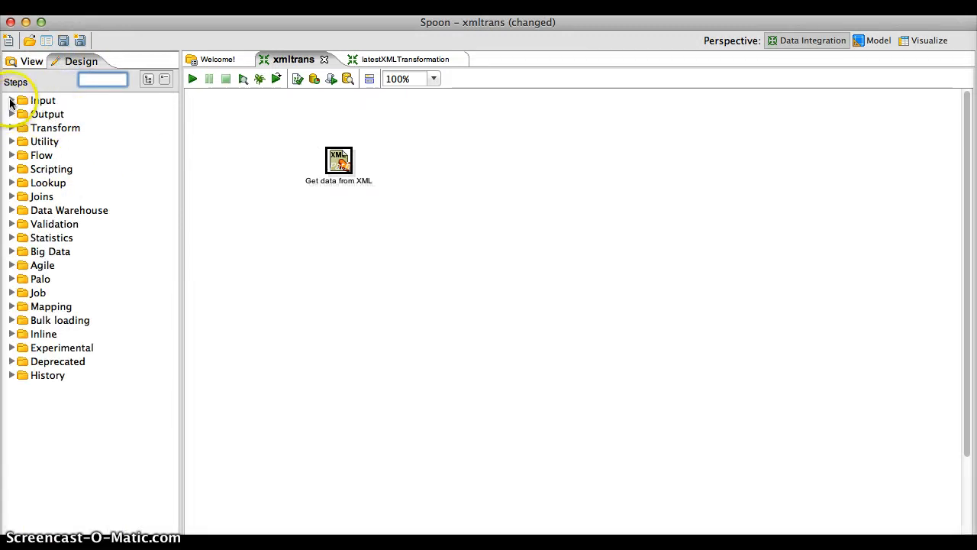
click(12, 100)
click(89, 77)
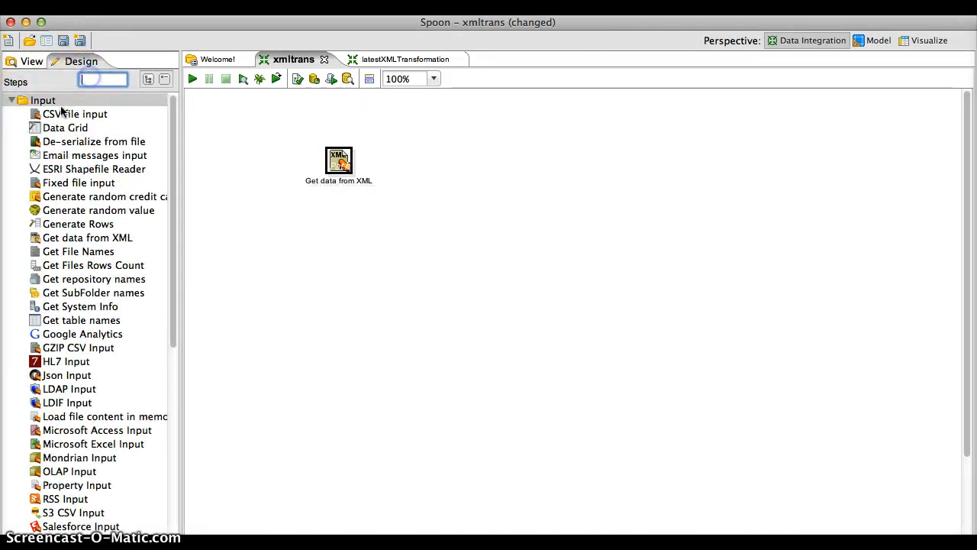
click(98, 86)
text(value)
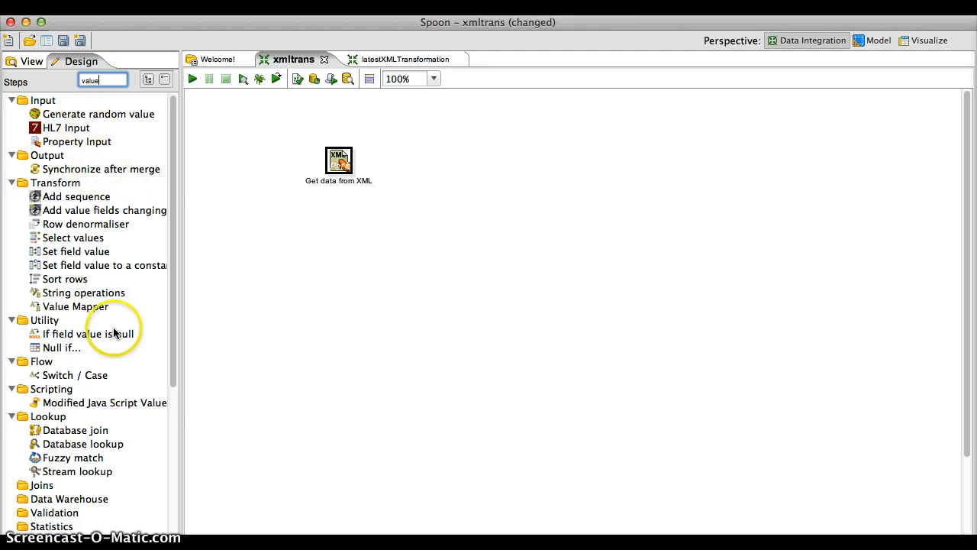
drag(92, 306, 423, 156)
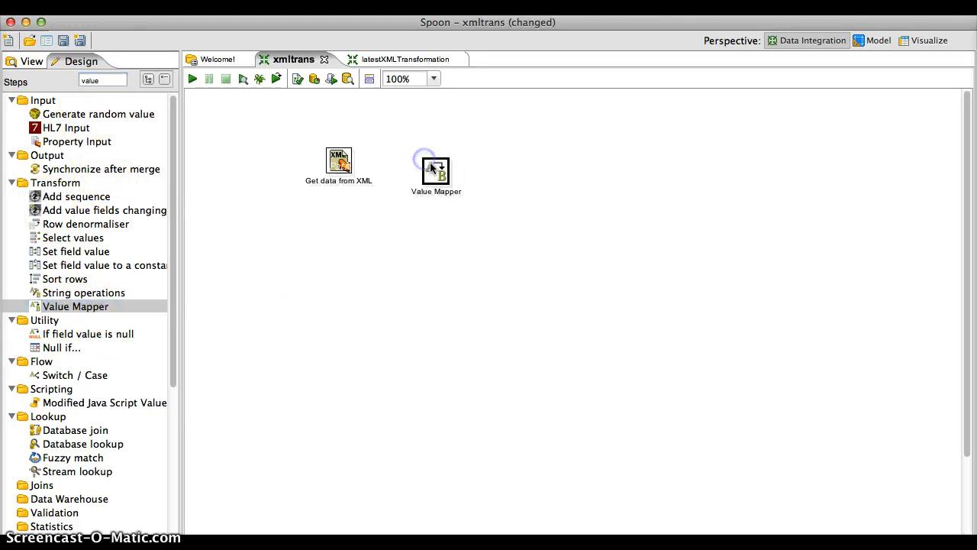
- Create a hop from Get data from XML to Value Mapper and open the Value Mapper's settings
click(336, 167)
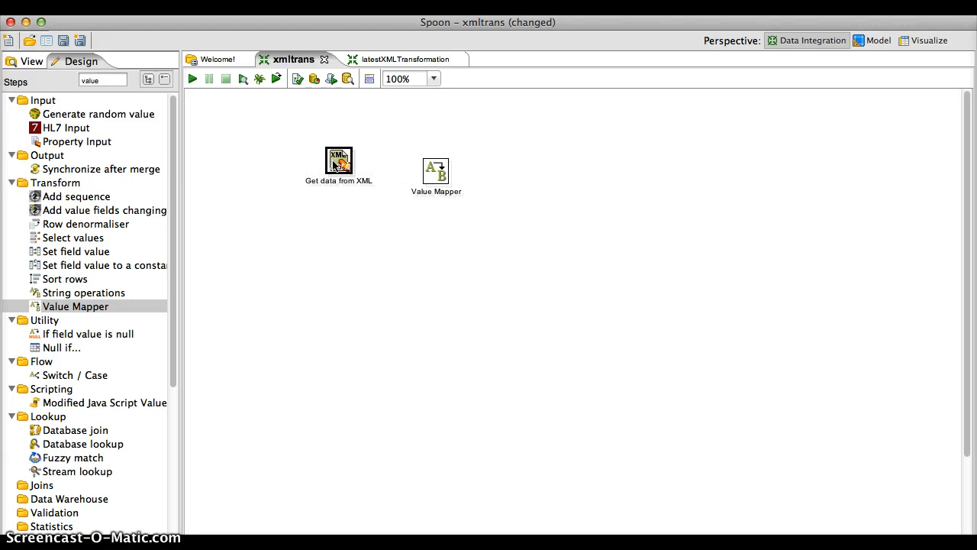
mouse_move(337, 165)
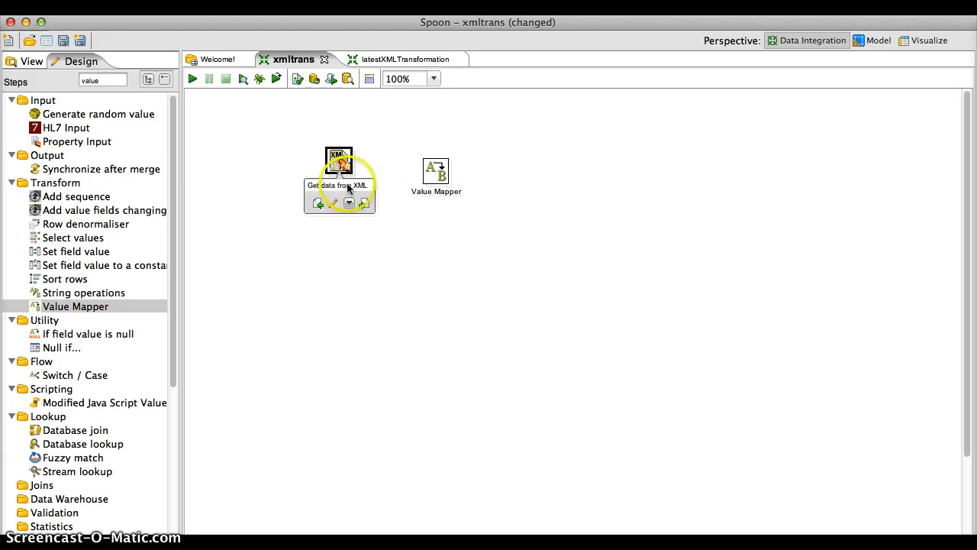
drag(439, 172, 439, 172)
click(458, 175)
double_click(435, 169)
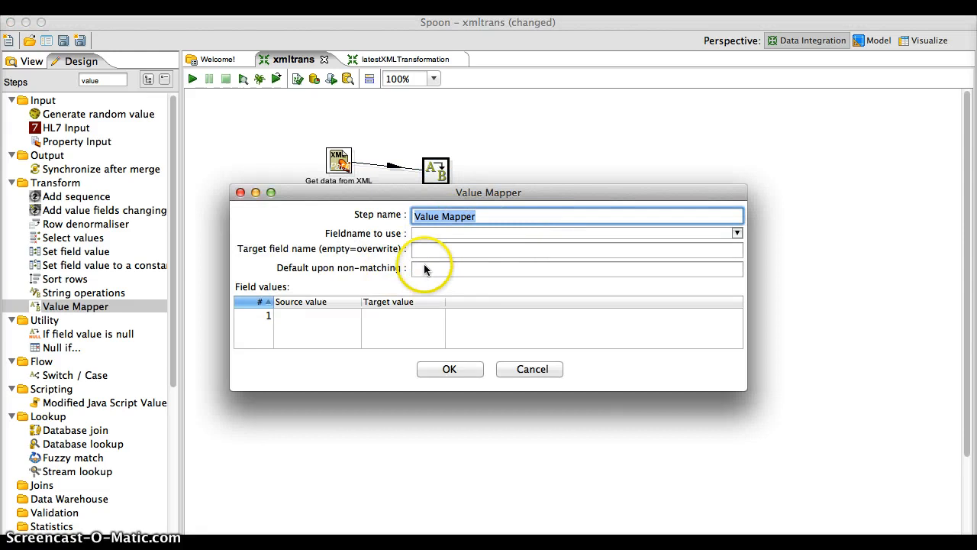
- Set the Value Mapper's fieldname to post_type and map the source value blog_post to the target value post
click(736, 236)
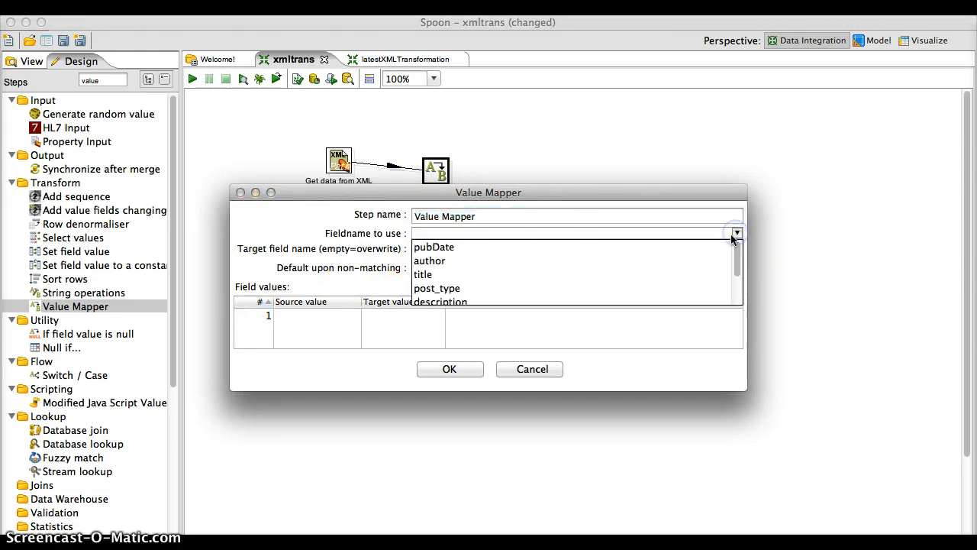
click(449, 288)
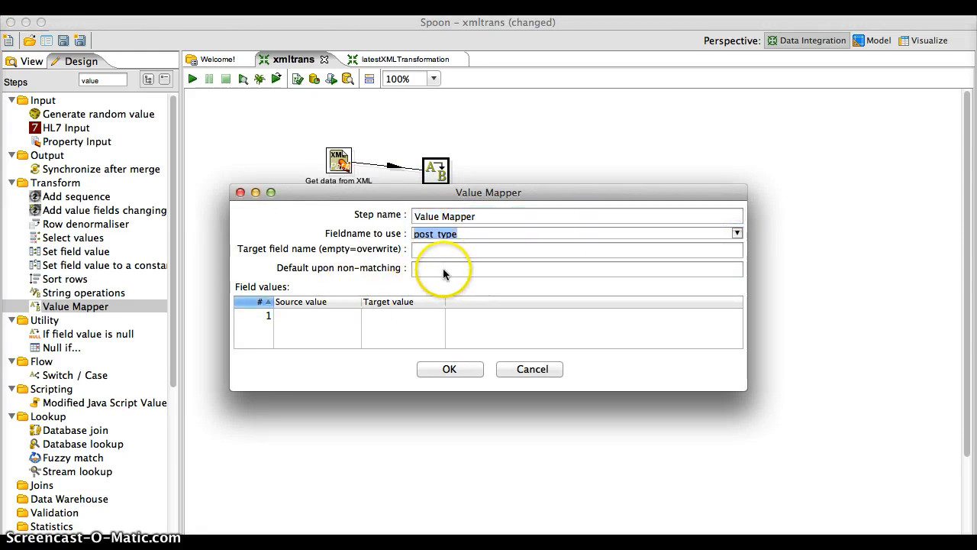
click(283, 315)
text(og_post)
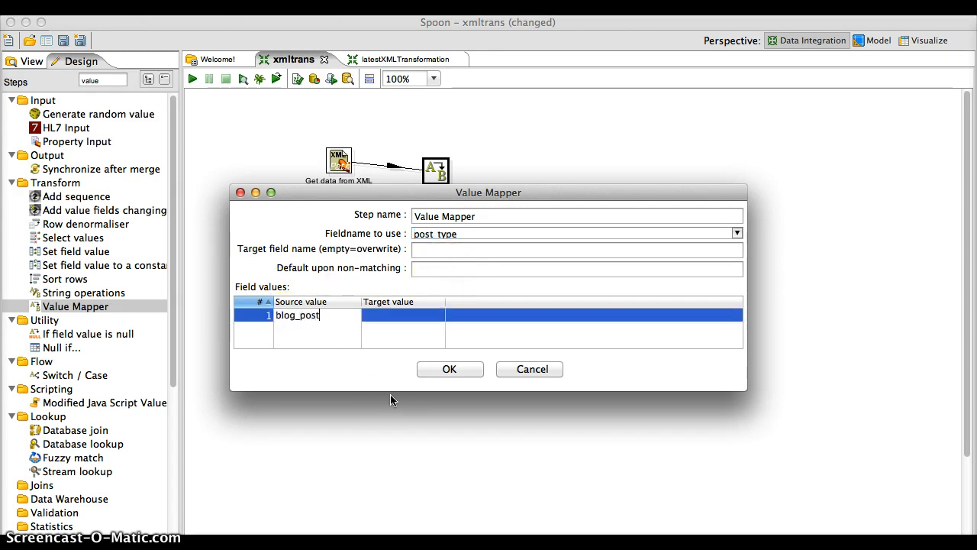
key(Tab)
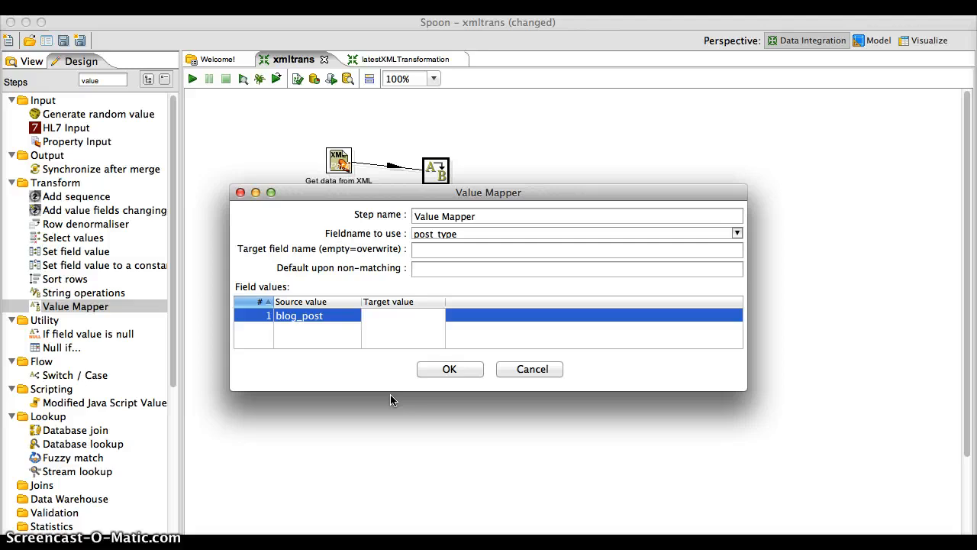
text(post)
key(Return)
- Add a second mapping from image to attachment and accept the Value Mapper settings
text(image)
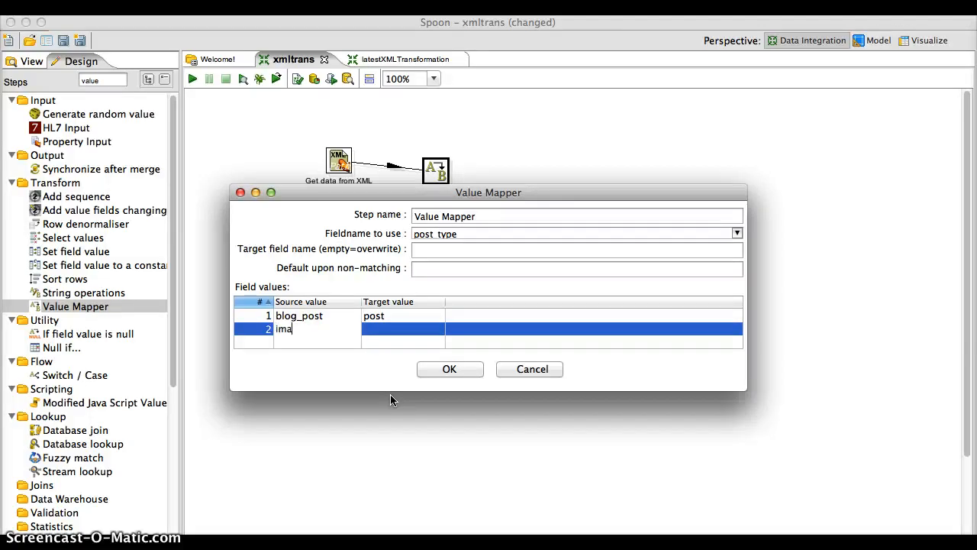
key(Tab)
text(attach)
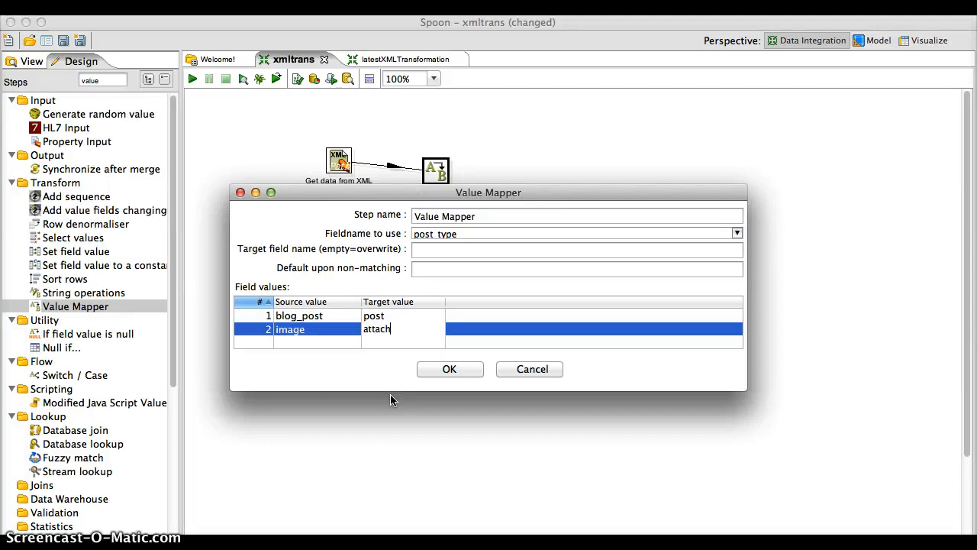
text(ment)
key(Return)
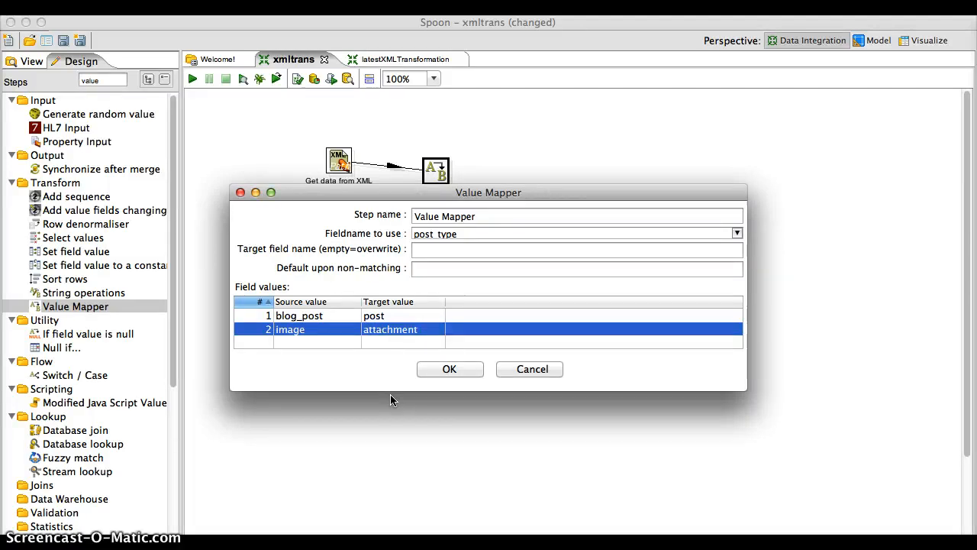
click(438, 372)
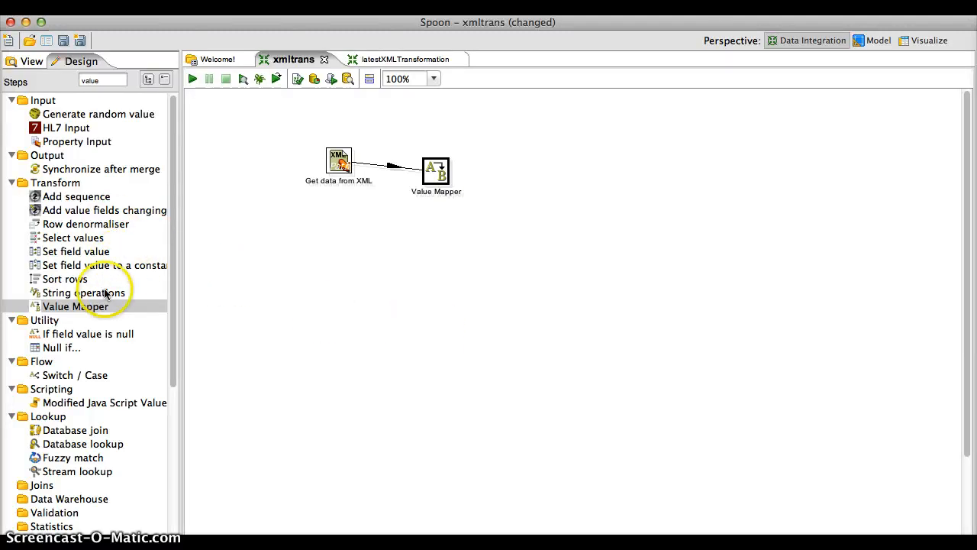
- Search the design steps for "constant" and add an Add constants step beside Value Mapper on the canvas
double_click(92, 79)
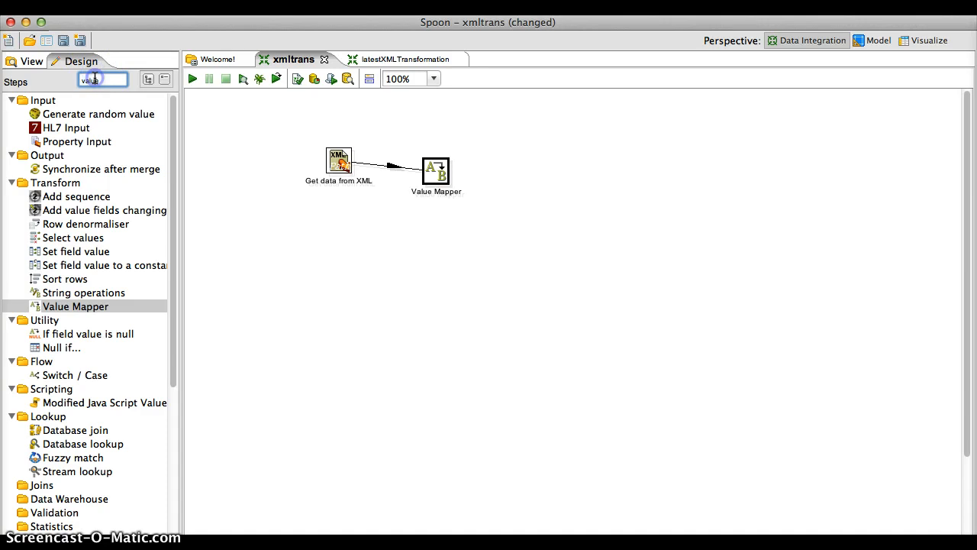
text(cons)
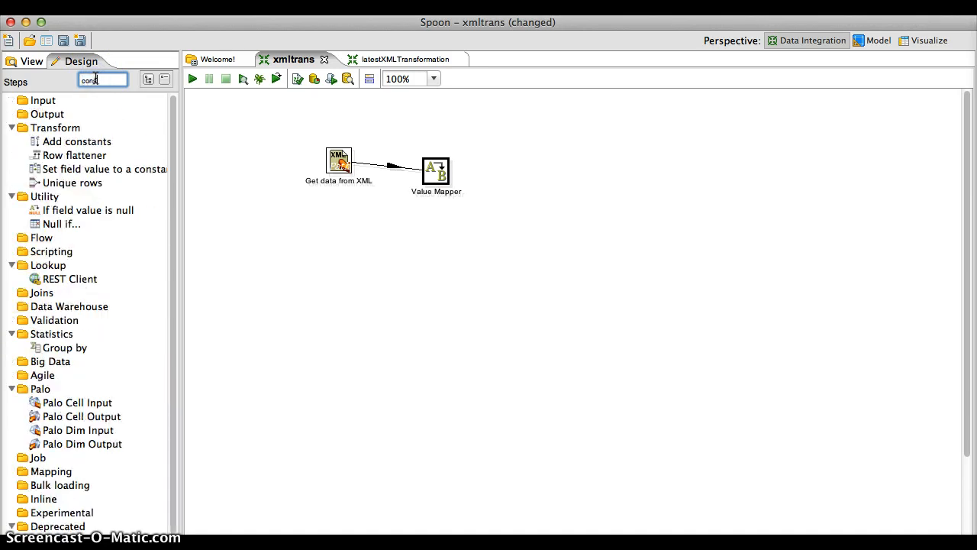
text(nat)
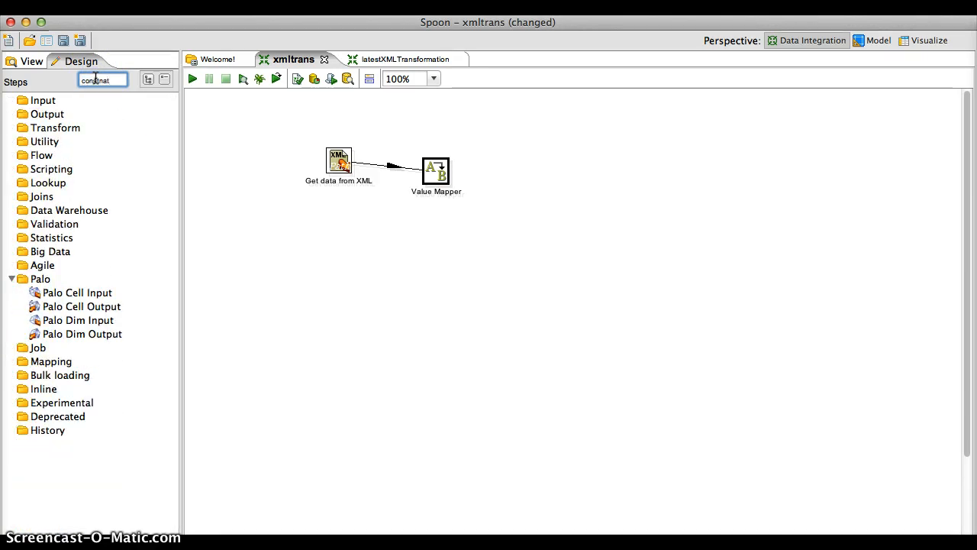
key(BackSpace)
key(BackSpace)
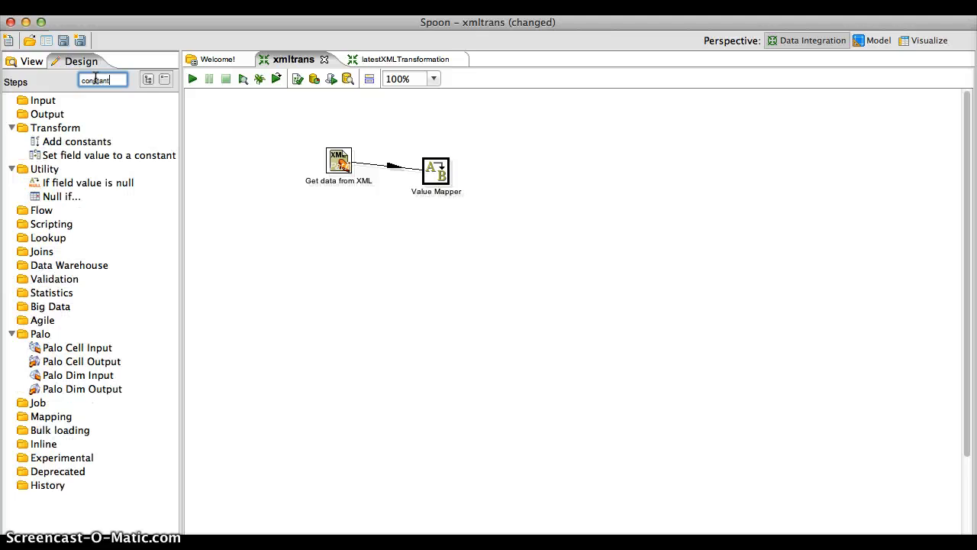
drag(76, 141, 491, 150)
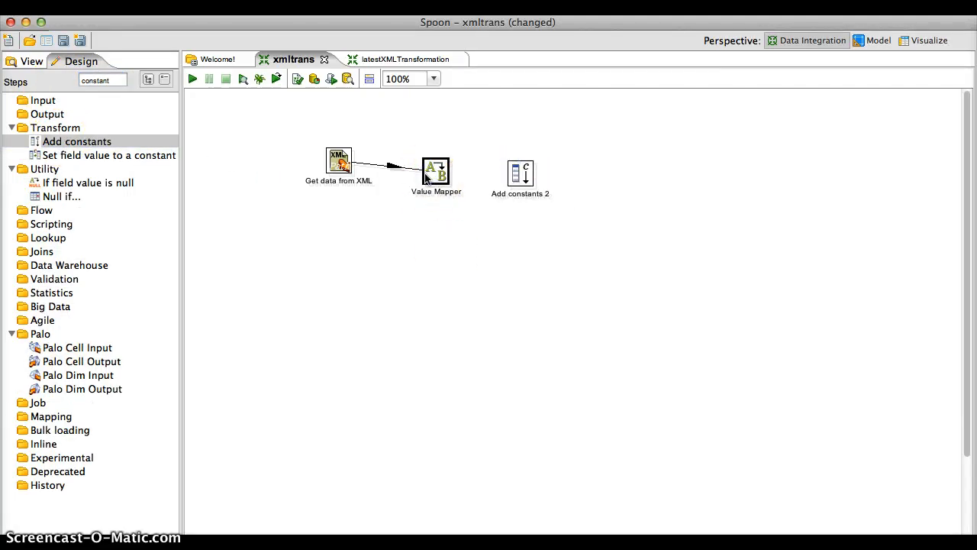
- Create a hop from Value Mapper to Add constants 2 and move the Add constants 2 step slightly upward
mouse_move(436, 215)
drag(458, 214, 520, 174)
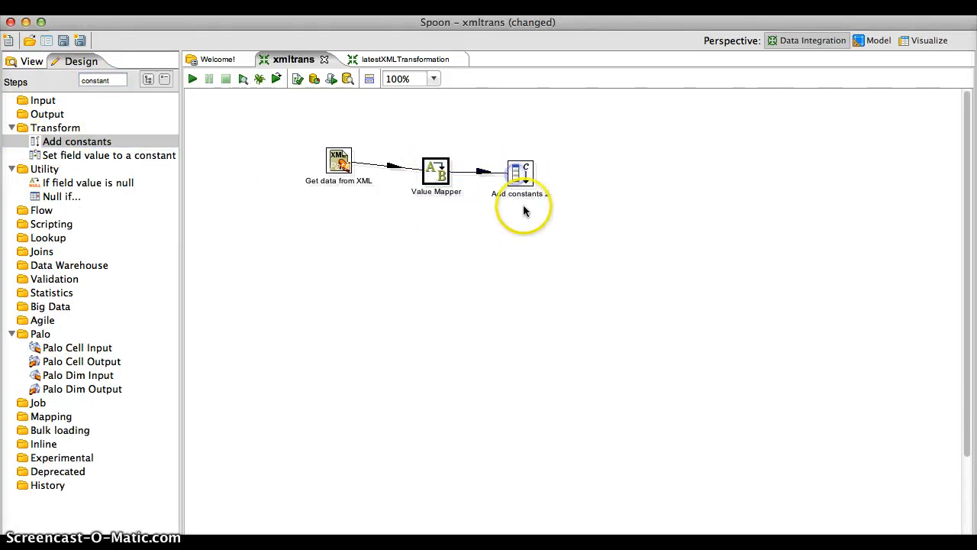
double_click(520, 173)
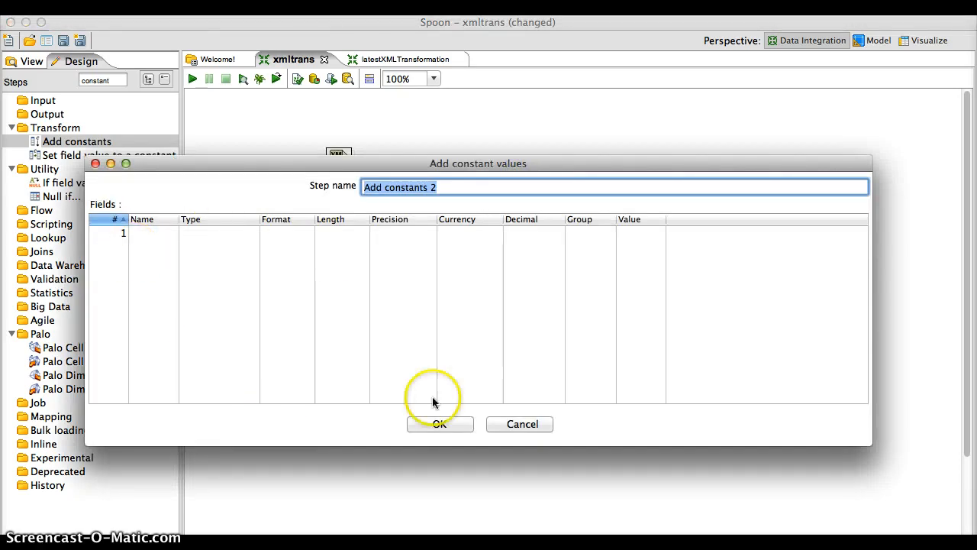
click(493, 425)
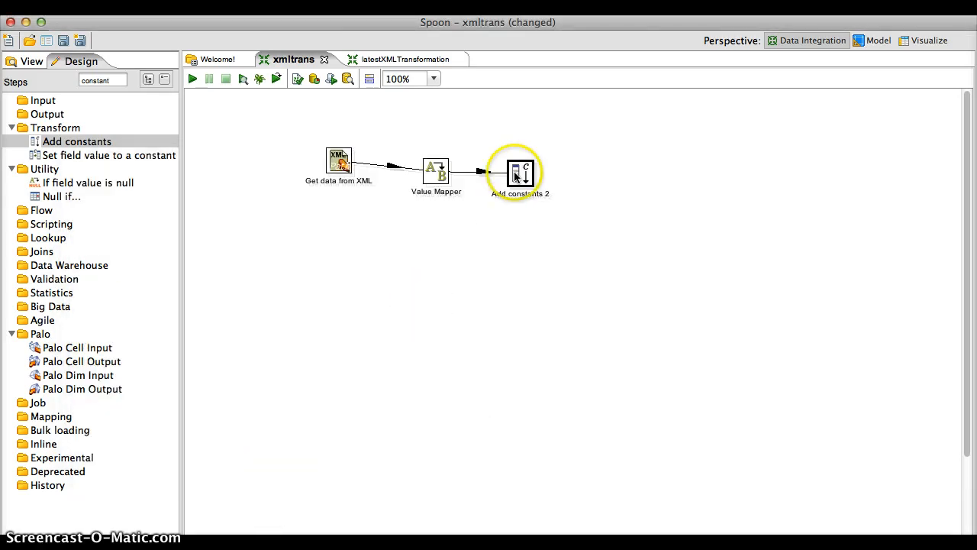
drag(515, 176, 527, 146)
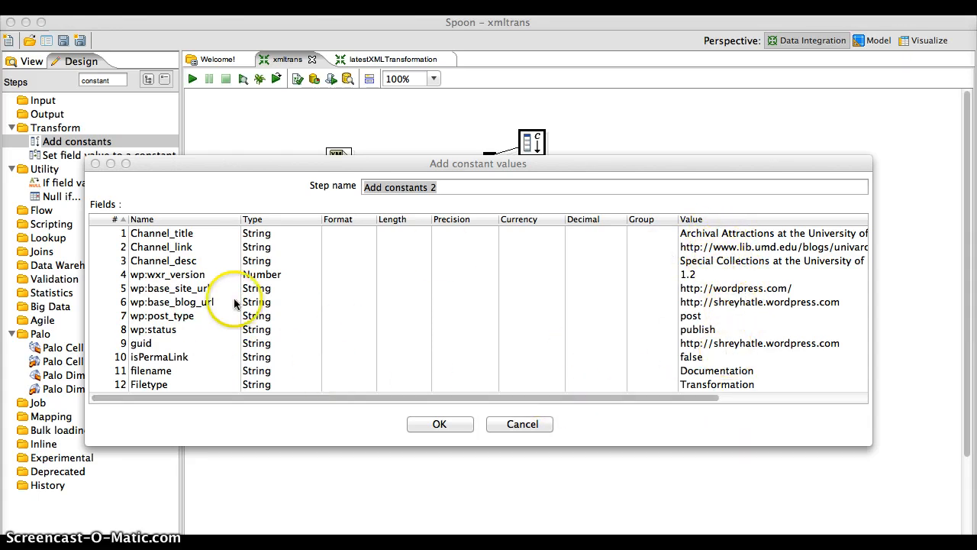
- Review the type and format options for the Channel_title constant, keeping its type as String, and accept the constant values
click(262, 232)
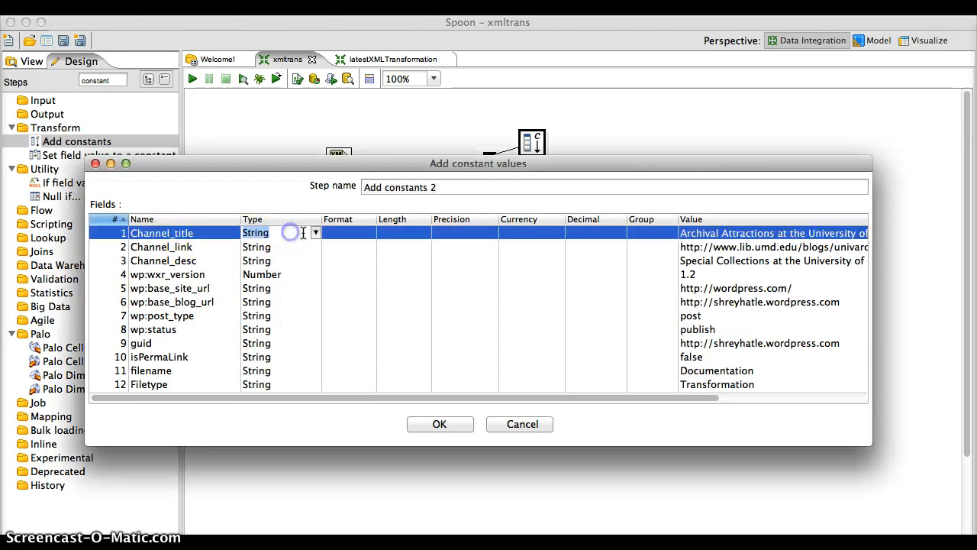
click(315, 232)
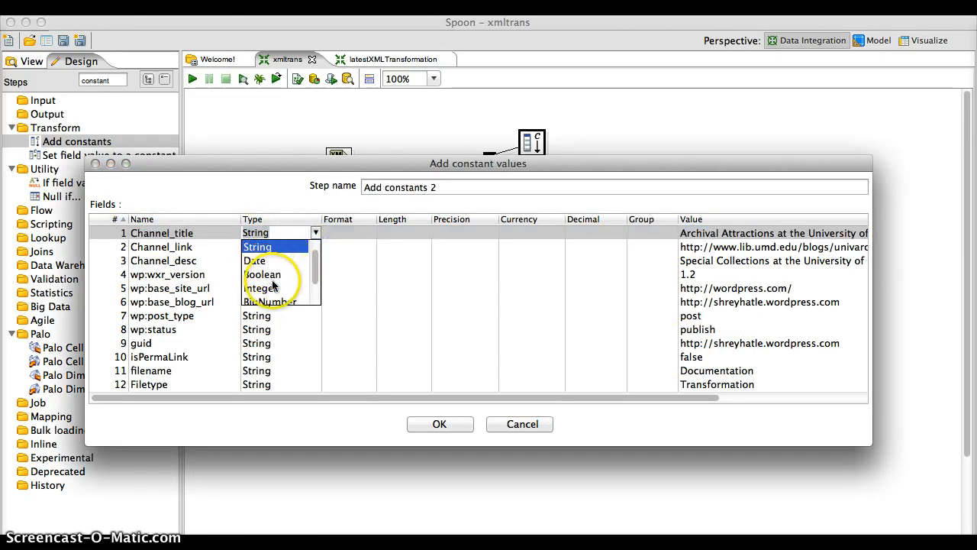
mouse_move(314, 260)
mouse_down()
mouse_move(317, 284)
mouse_move(315, 243)
mouse_up()
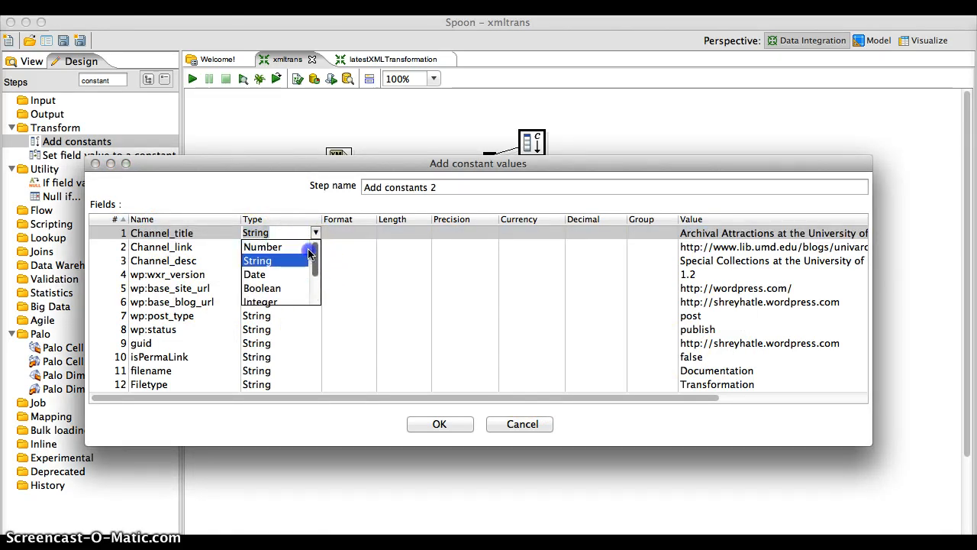
click(290, 264)
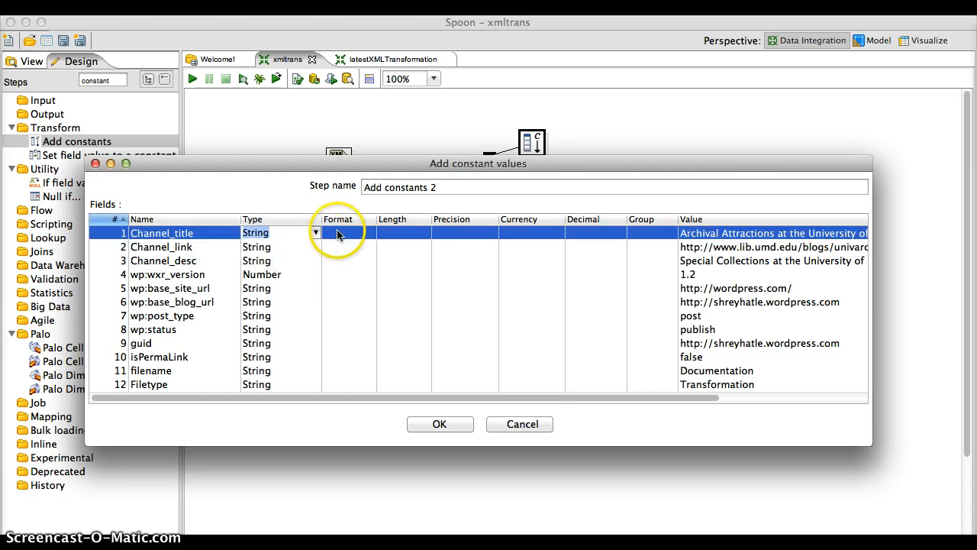
click(371, 236)
click(371, 234)
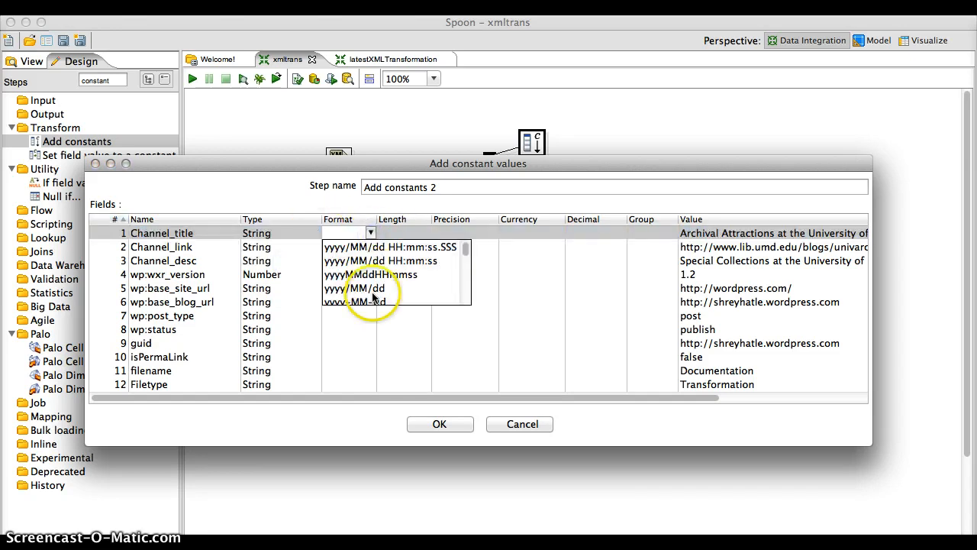
click(368, 233)
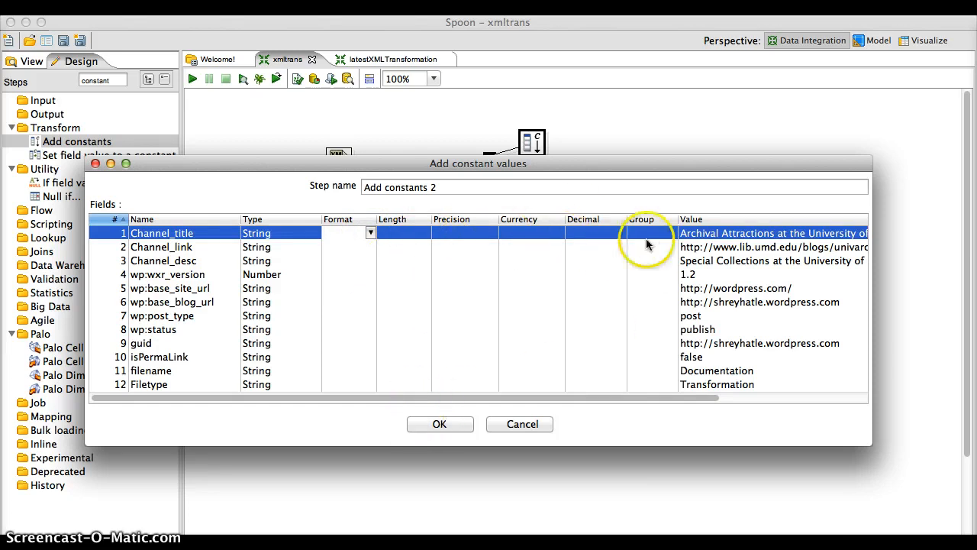
click(433, 424)
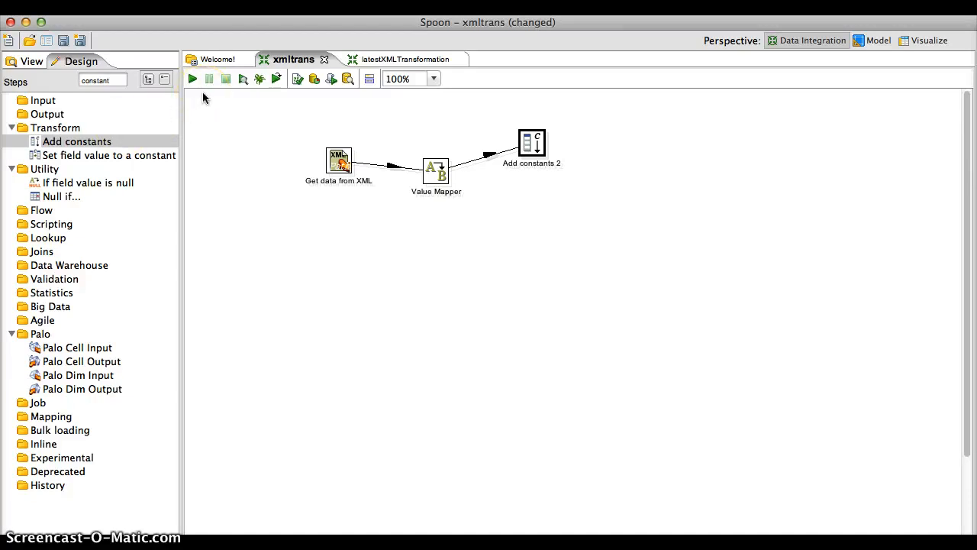
- Search the design steps for "rss", add an RSS Output step beside Add constants 2, and create a hop from Add constants 2 to it
double_click(100, 80)
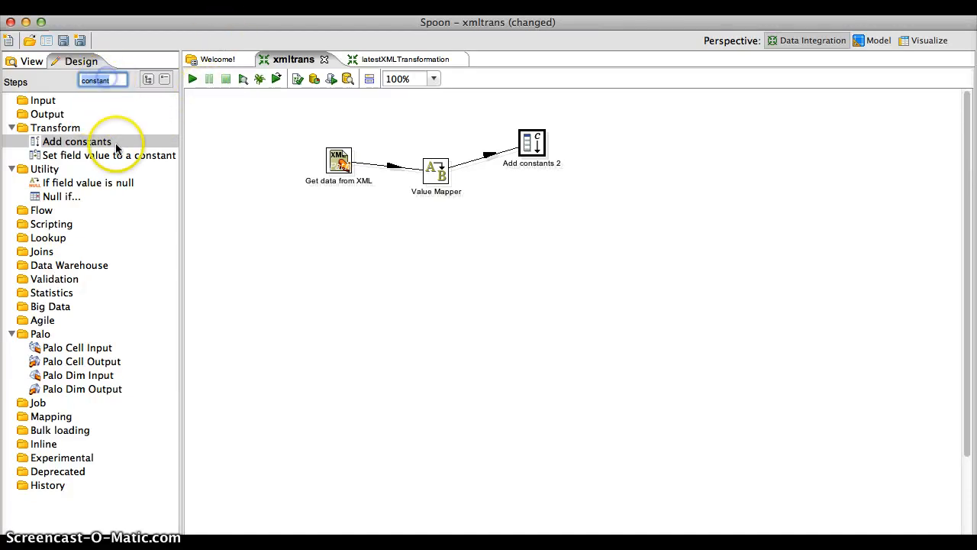
text(rss)
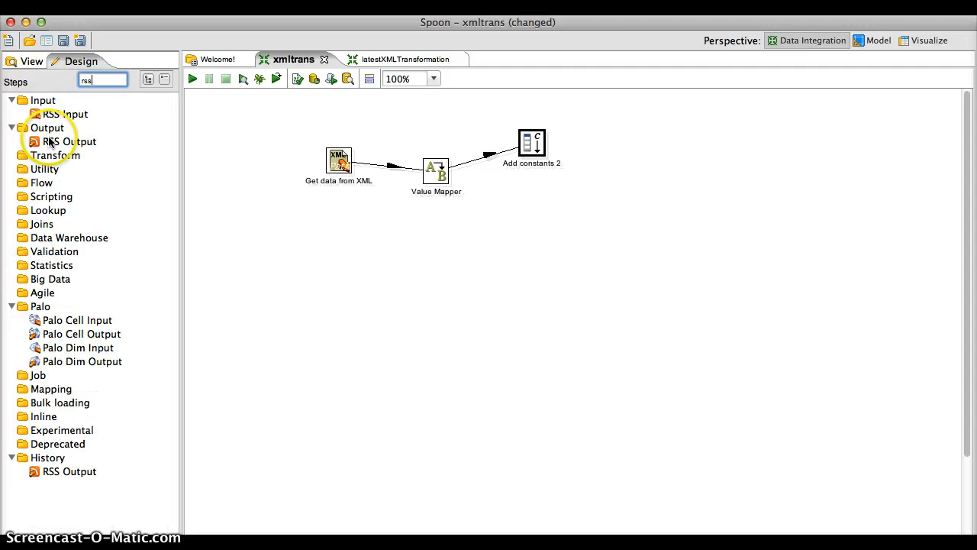
drag(49, 143, 632, 136)
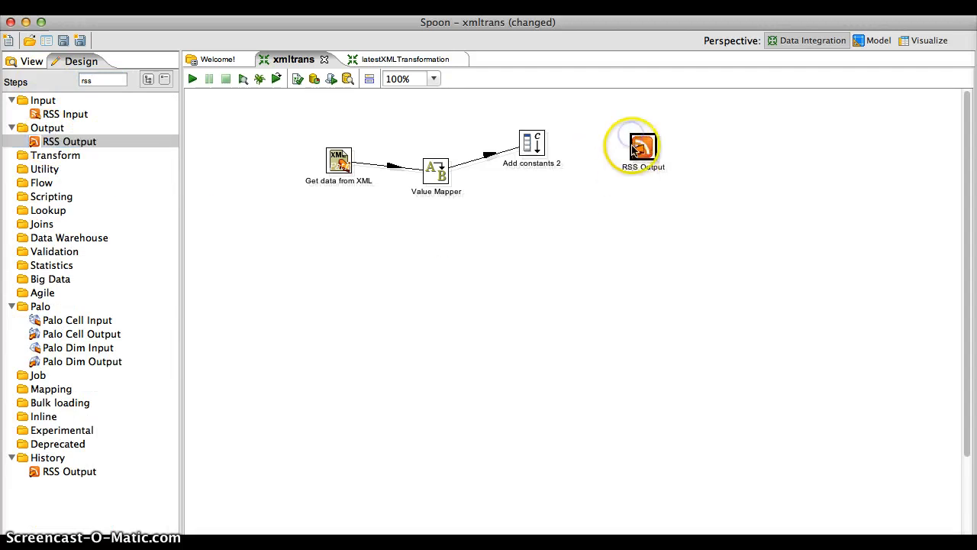
click(535, 147)
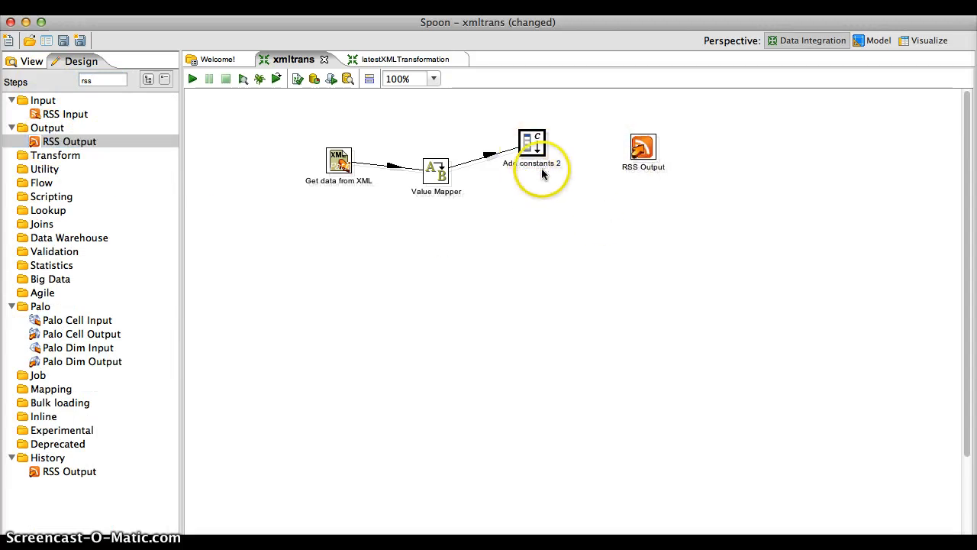
mouse_move(539, 145)
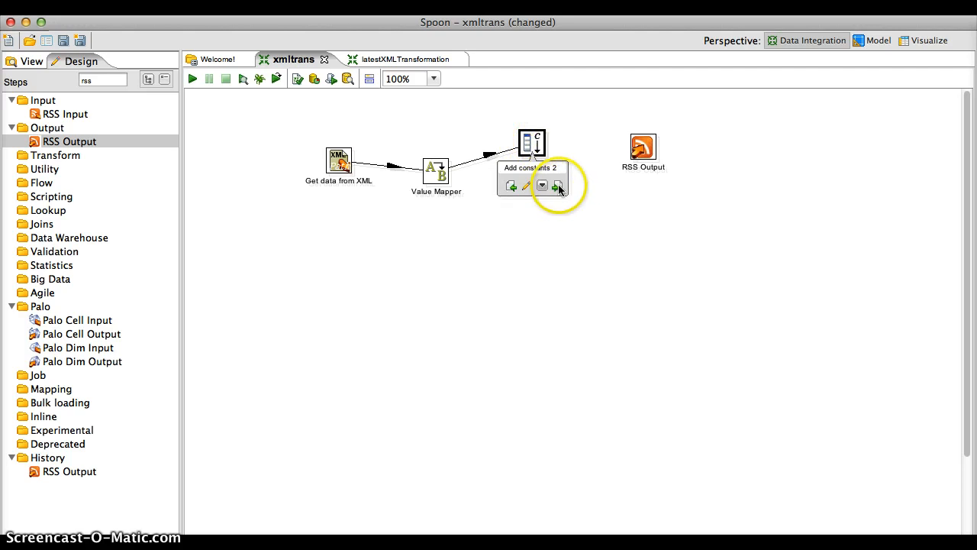
drag(557, 186, 639, 149)
- Open the RSS Output settings and set the channel encoding to UTF-8
double_click(648, 149)
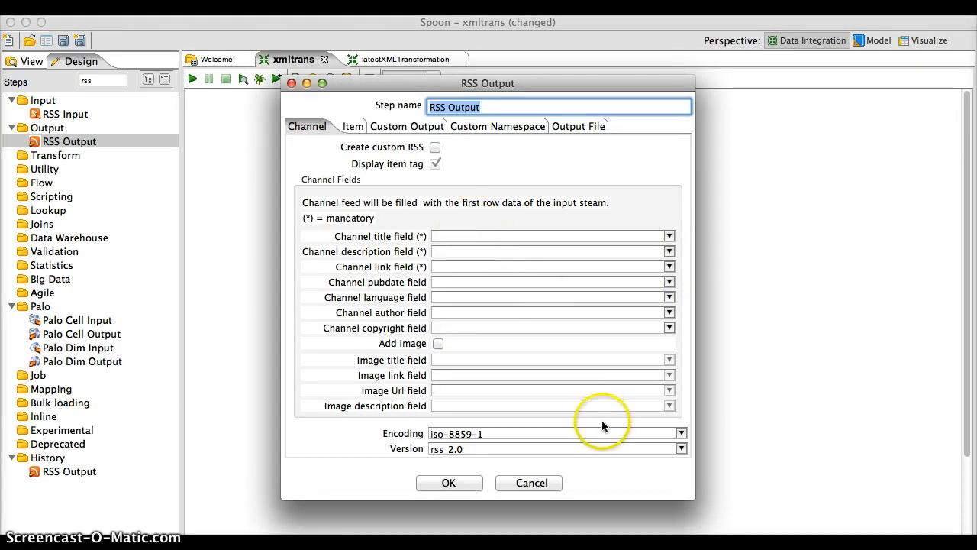
click(680, 434)
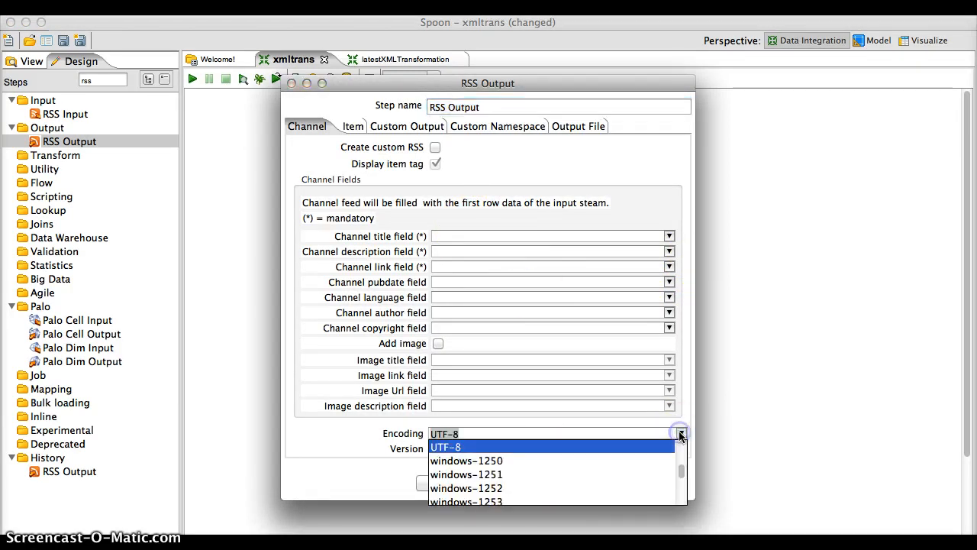
click(570, 450)
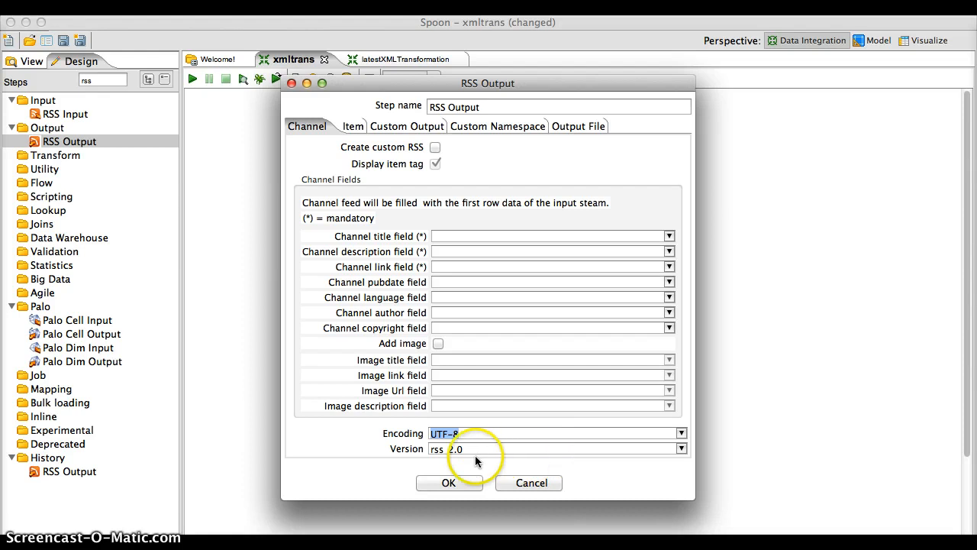
- Review the RSS version options for the channel and select rss_2.0
click(681, 450)
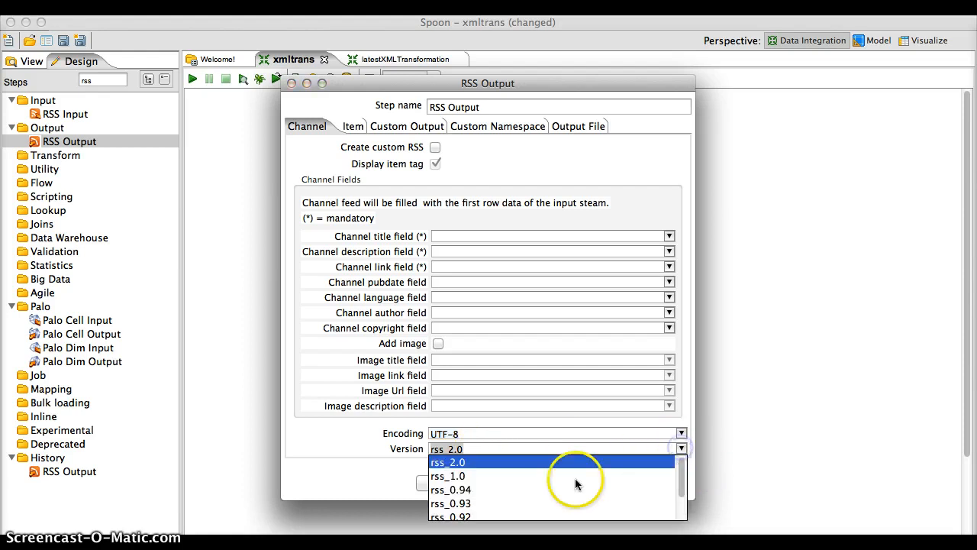
scroll(558, 501, down, 2)
scroll(558, 501, down, 1)
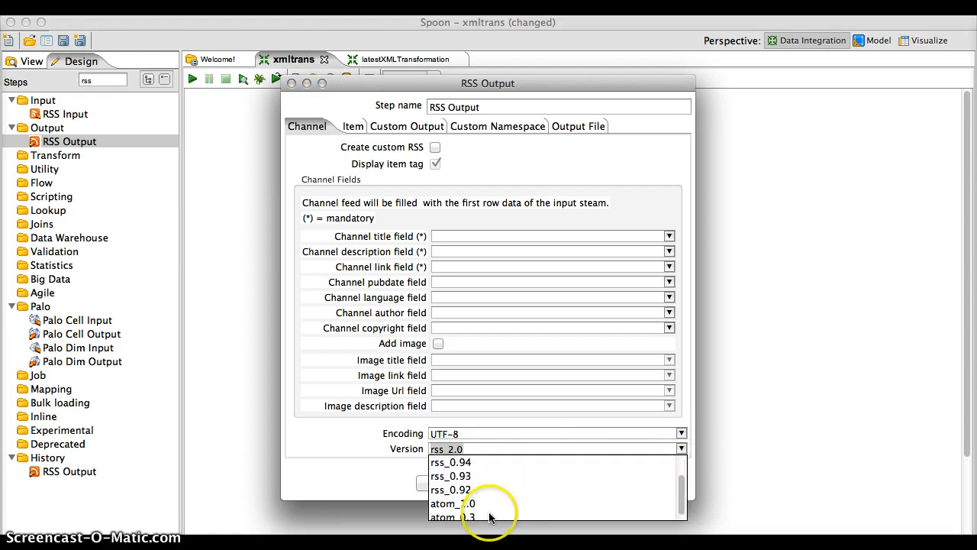
scroll(488, 489, up, 3)
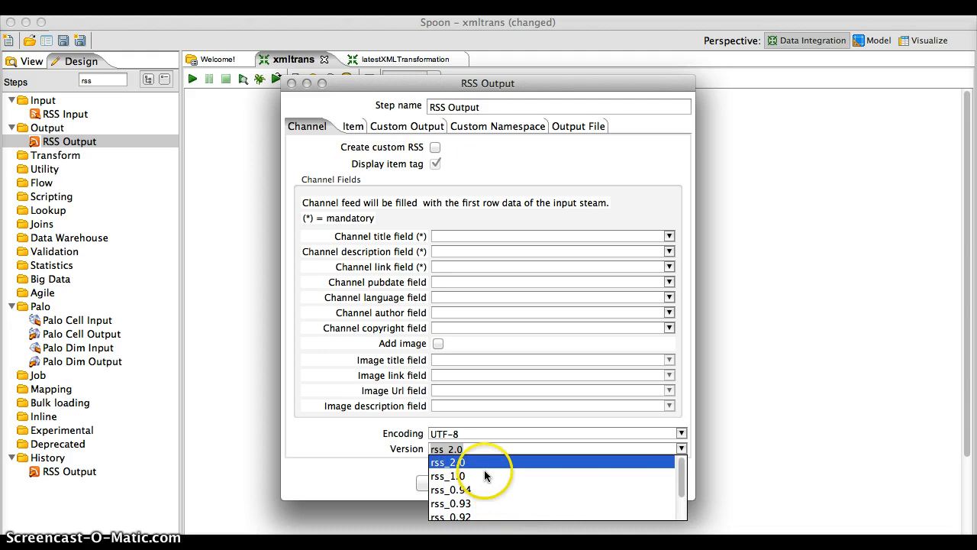
click(457, 461)
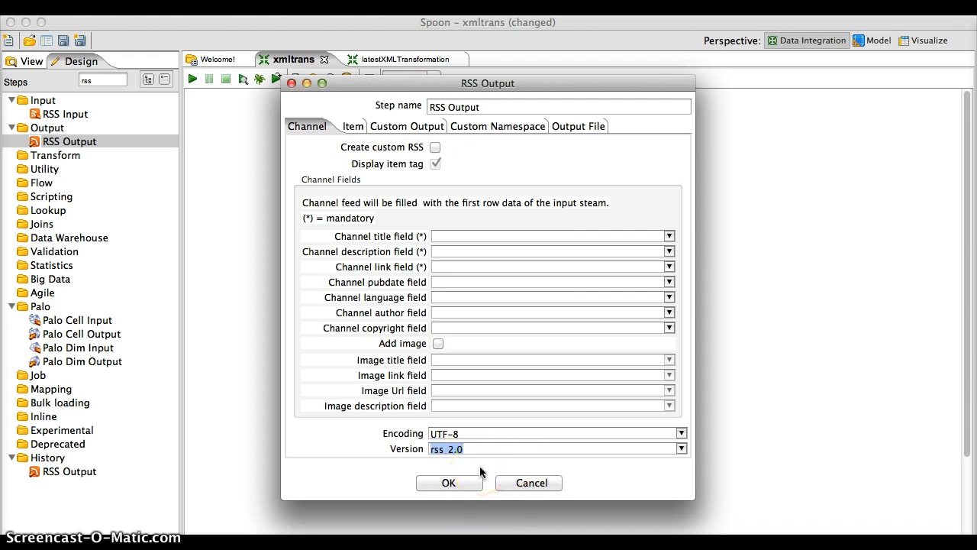
- Compare the item field settings with the mandatory and optional channel field settings of RSS Output
click(355, 127)
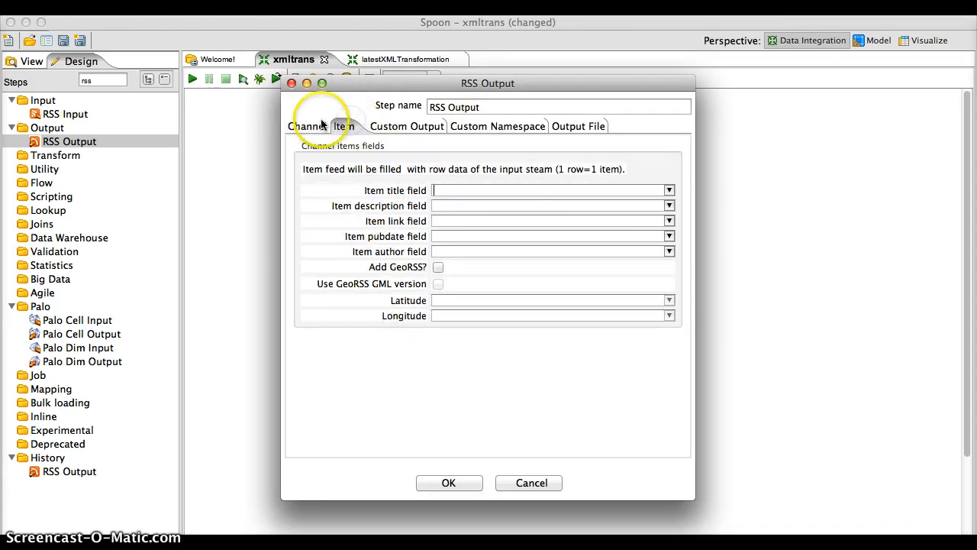
click(319, 127)
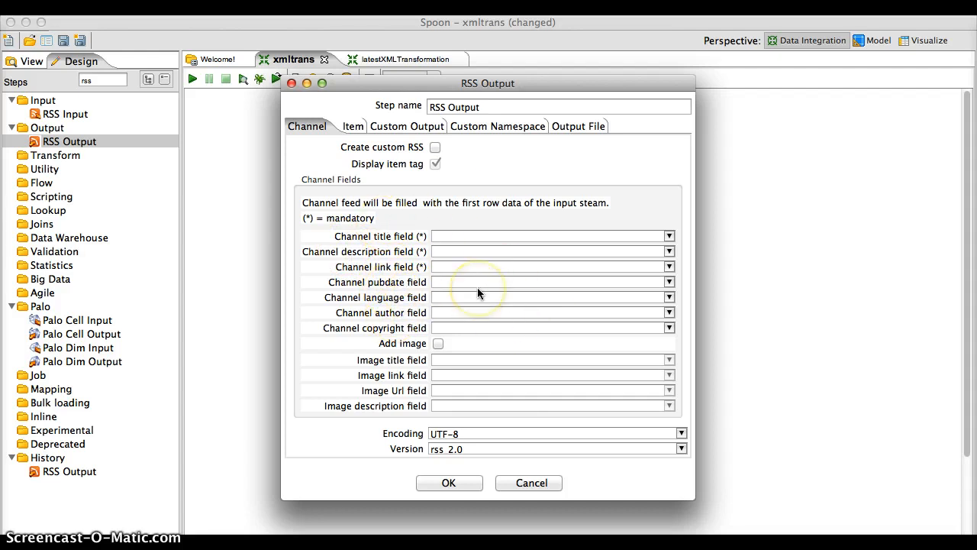
click(348, 125)
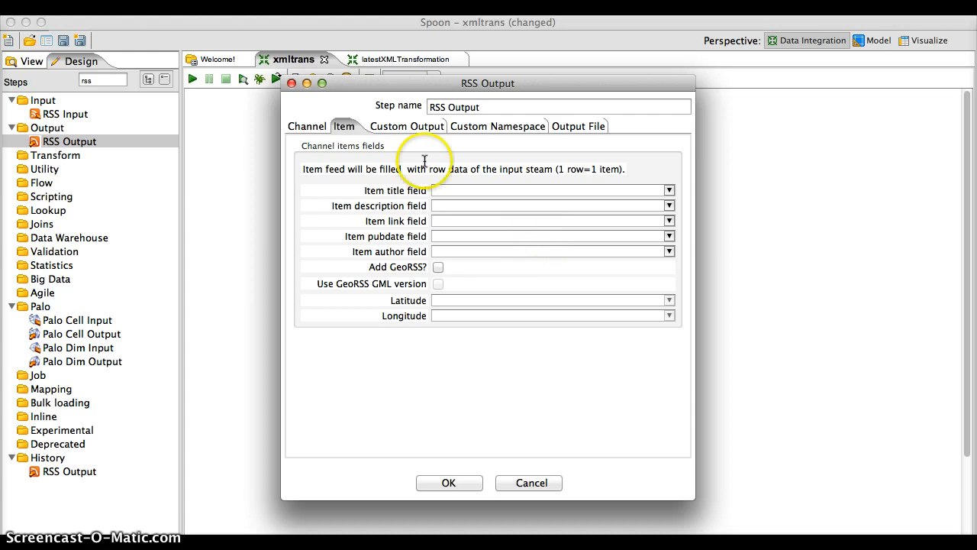
click(314, 133)
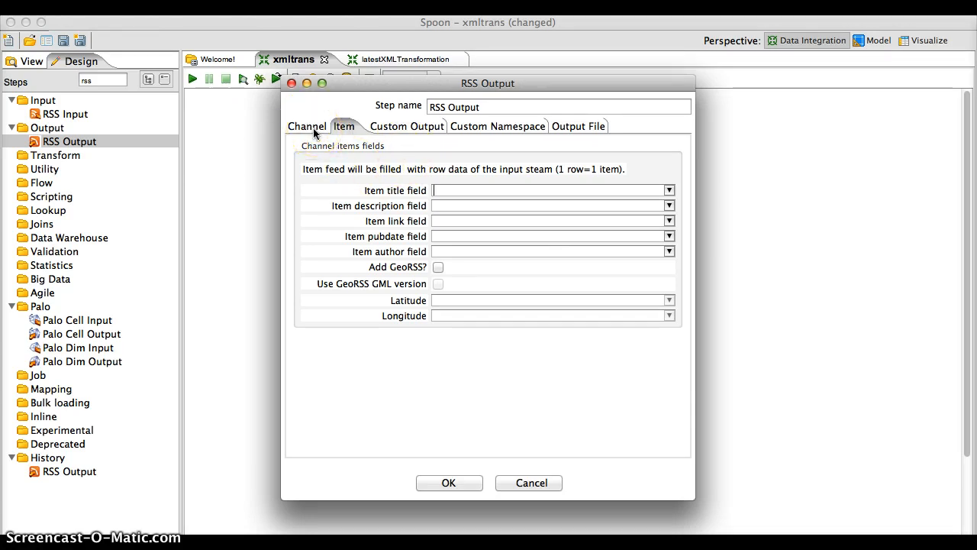
click(313, 132)
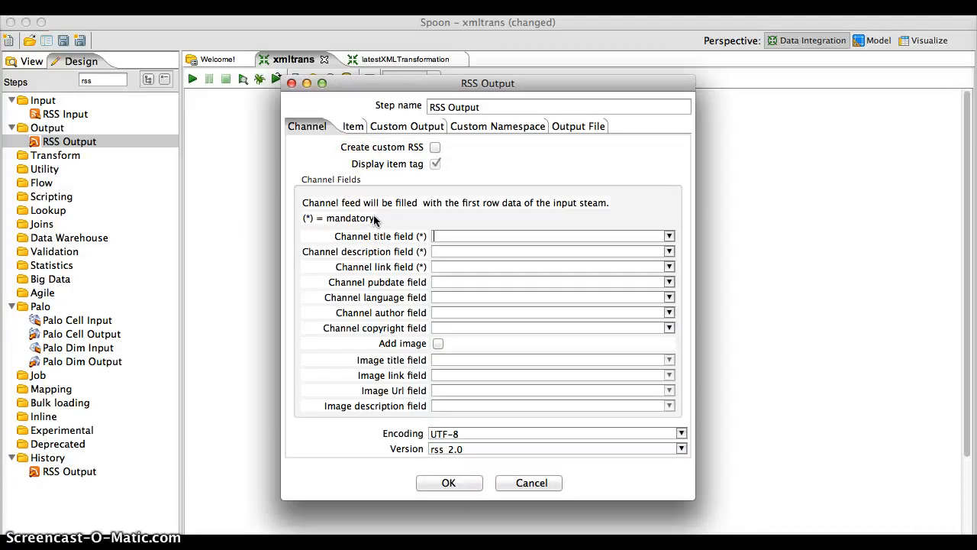
- Enable the Create custom RSS option and open the custom output tables for channel and item fields
click(435, 147)
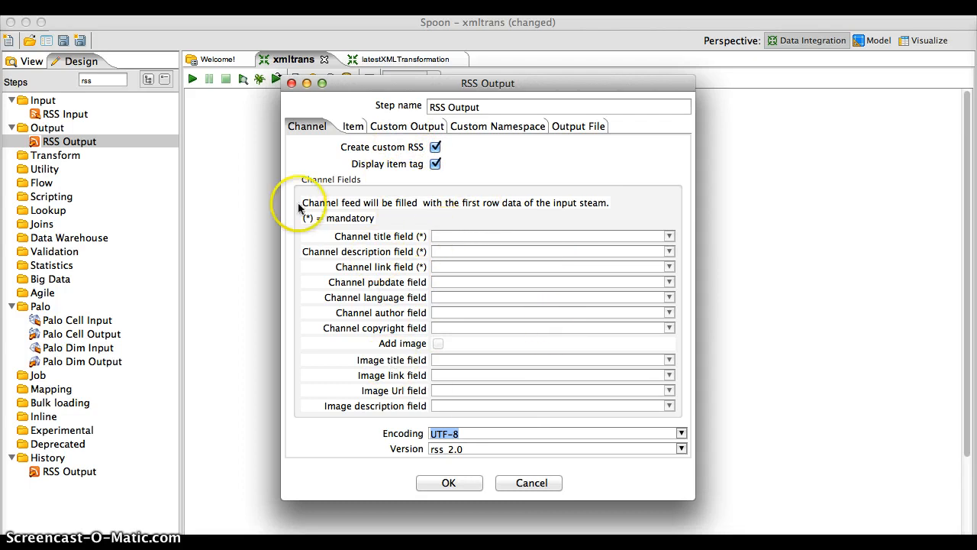
click(385, 127)
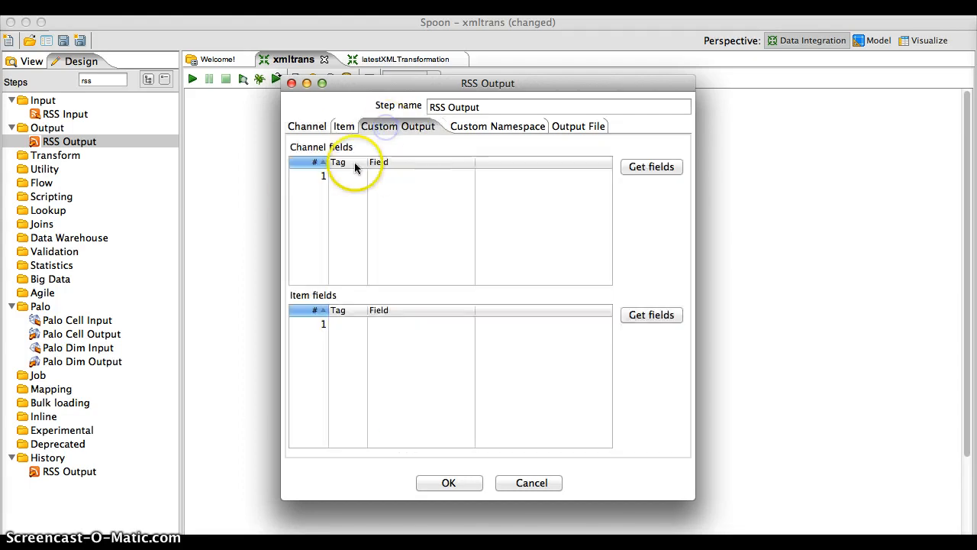
click(309, 124)
click(393, 130)
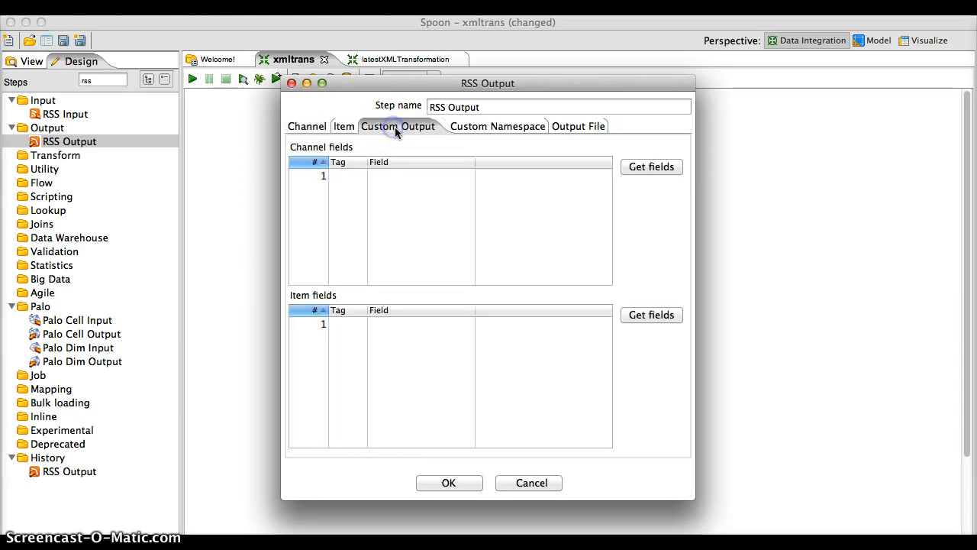
click(375, 236)
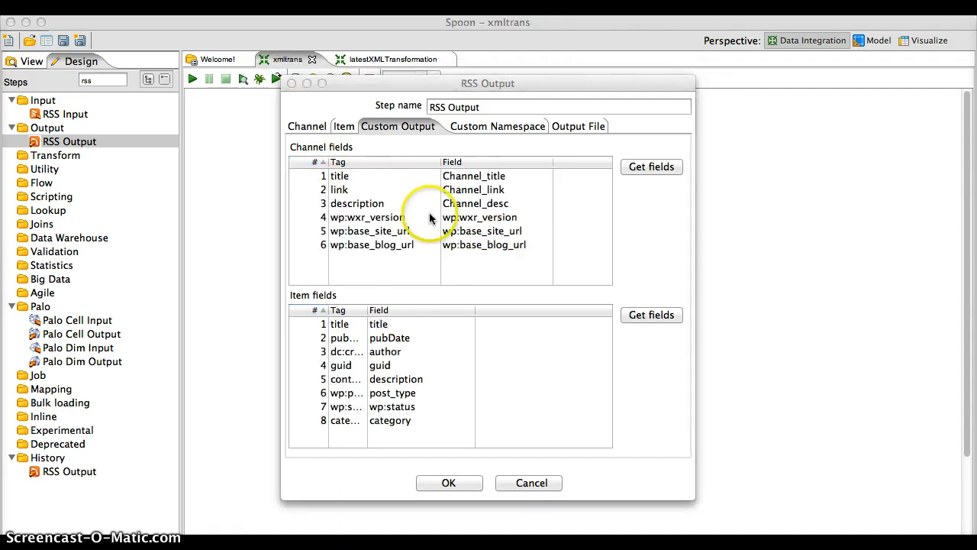
- Select Channel_title as the field for the title channel tag, and keep wp:wxr_version as the field for the wp:wxr_version tag
click(513, 177)
click(547, 176)
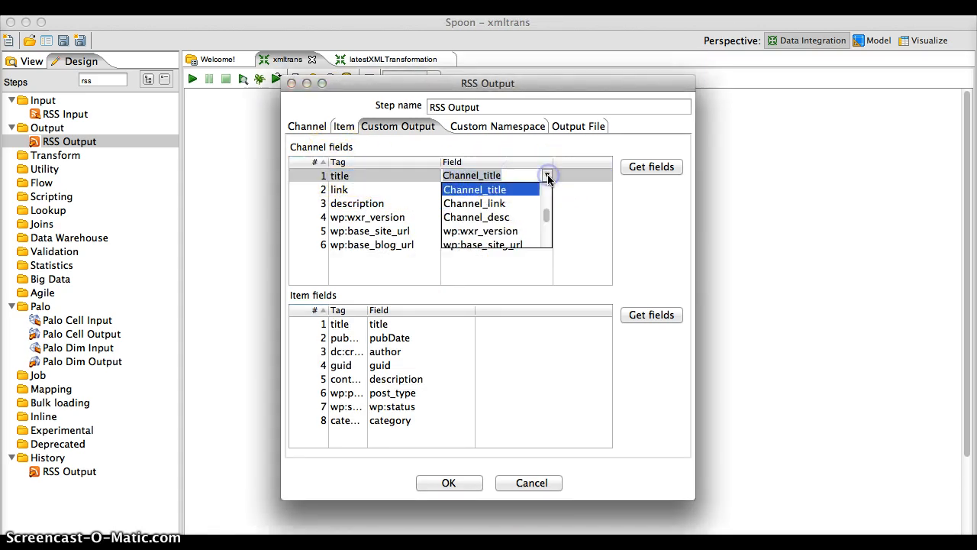
click(524, 191)
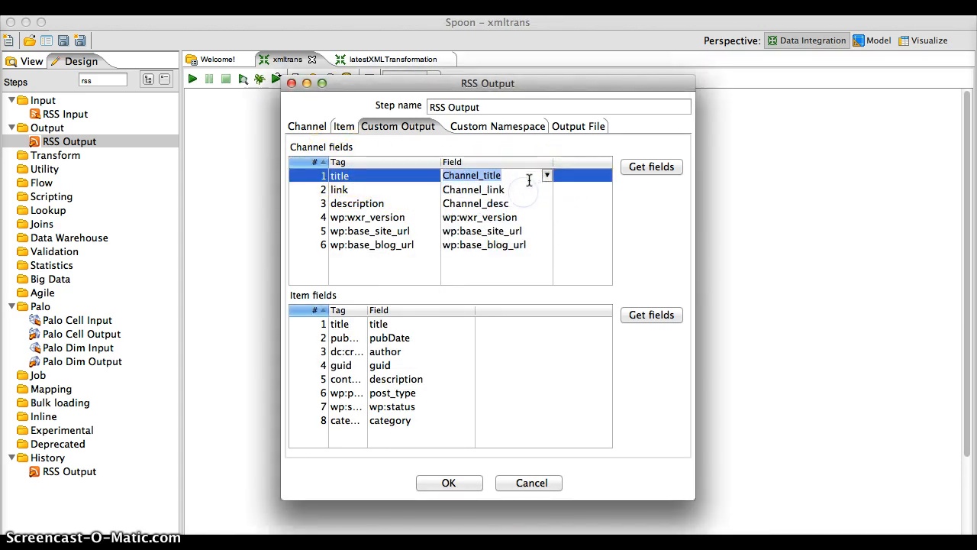
click(546, 218)
click(548, 218)
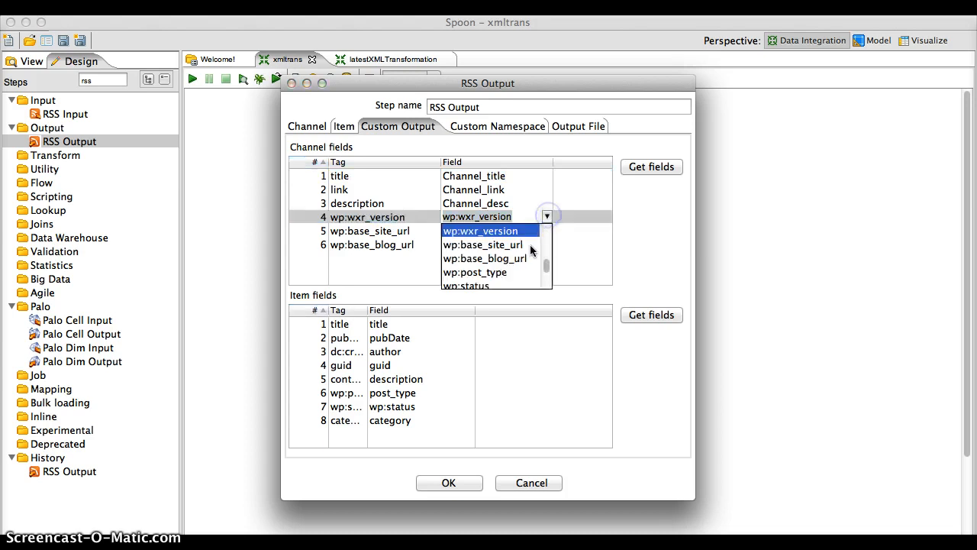
scroll(506, 258, down, 2)
scroll(500, 247, up, 2)
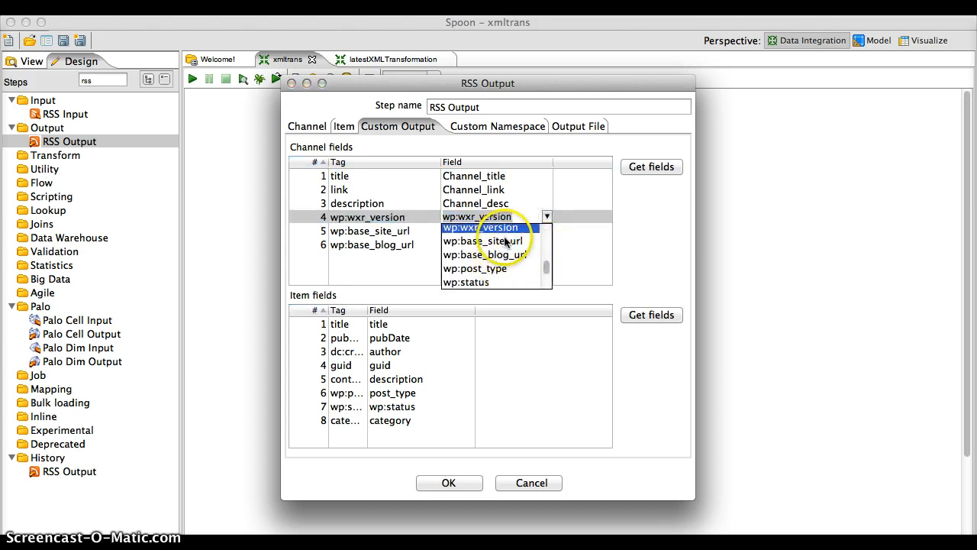
click(556, 218)
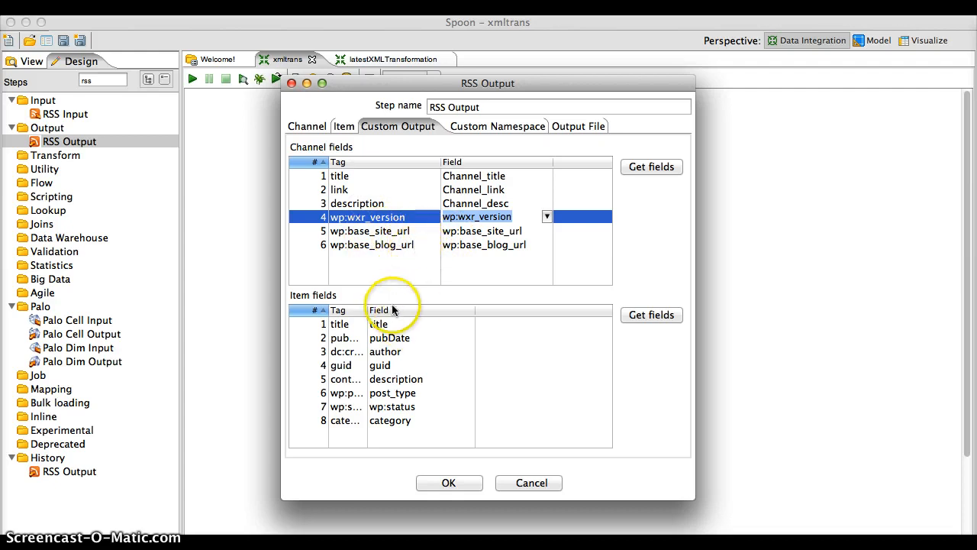
- Widen the Tag column of the item fields table, then accept the RSS Output settings and save the transformation
double_click(367, 311)
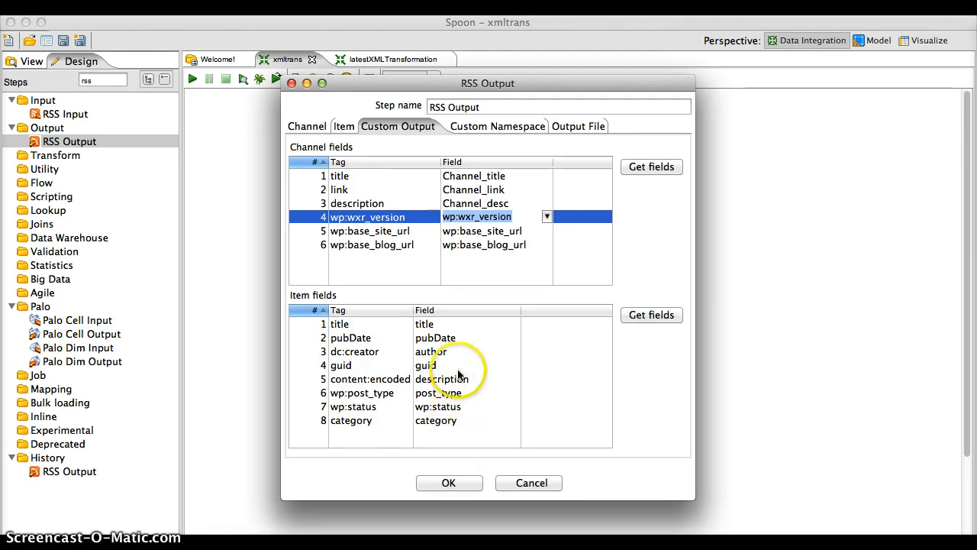
click(463, 482)
key(ctrl+s)
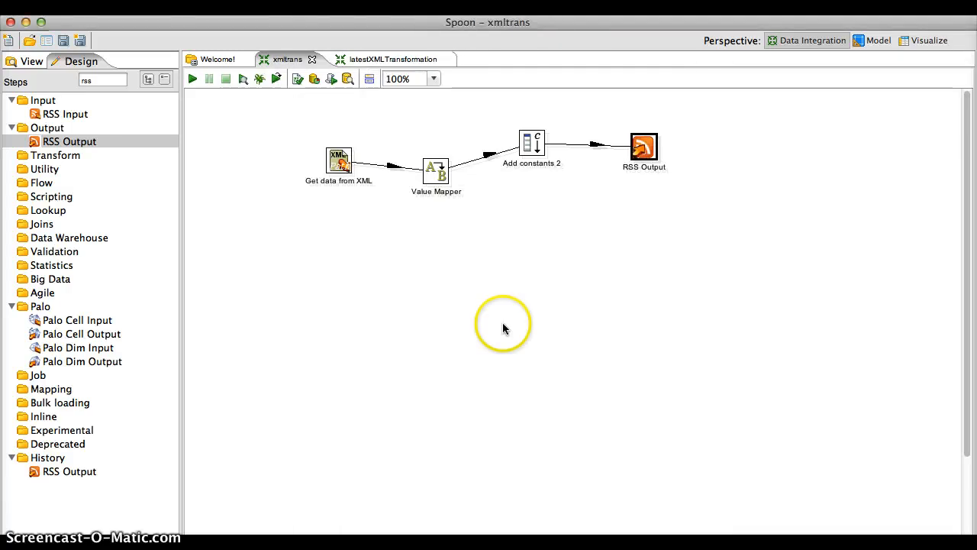
- Switch to the CannotDO in pentaho document in Google Docs, highlight isPermaLink="false" in the guid tag, and return to Spoon
click(510, 546)
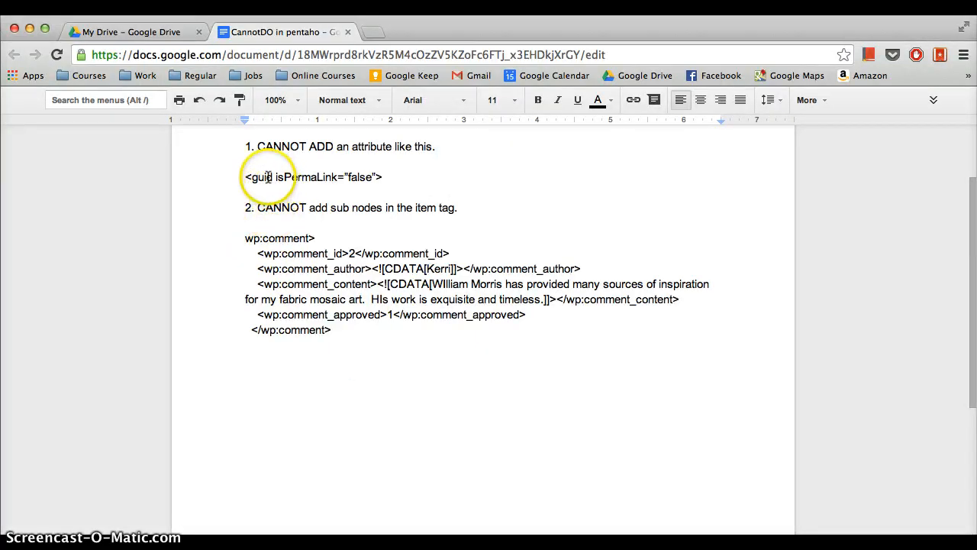
drag(276, 177, 378, 175)
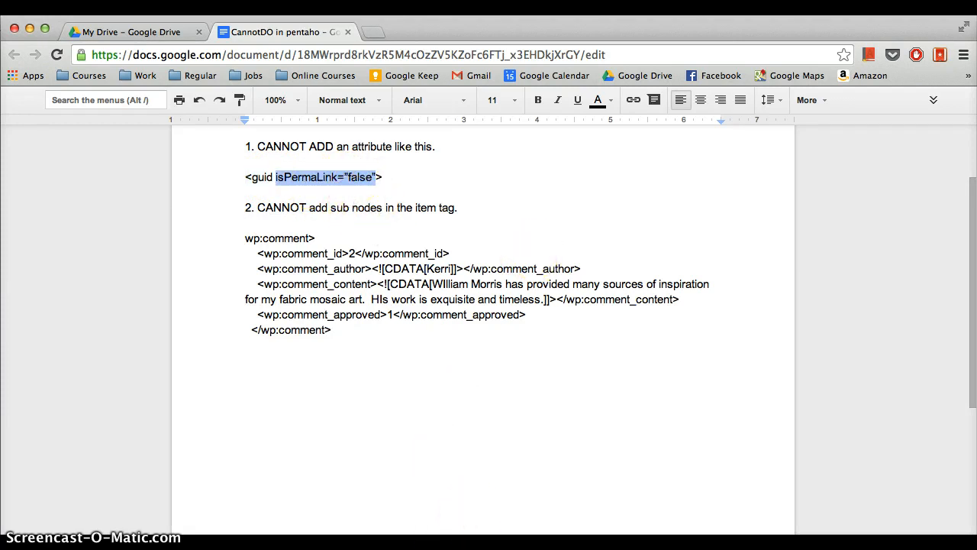
key(super+Tab)
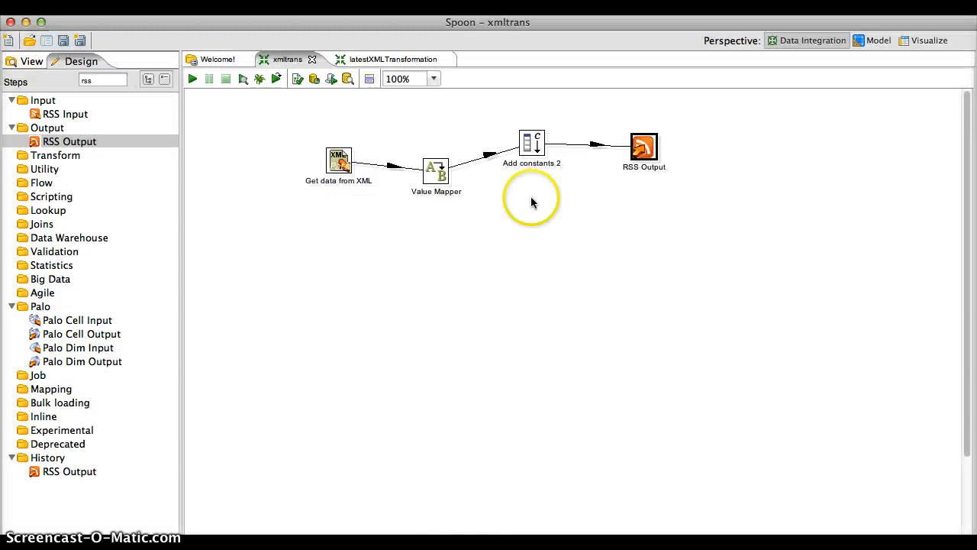
- Review the custom item tag mappings of the RSS Output step, including guid, and accept the settings
double_click(635, 152)
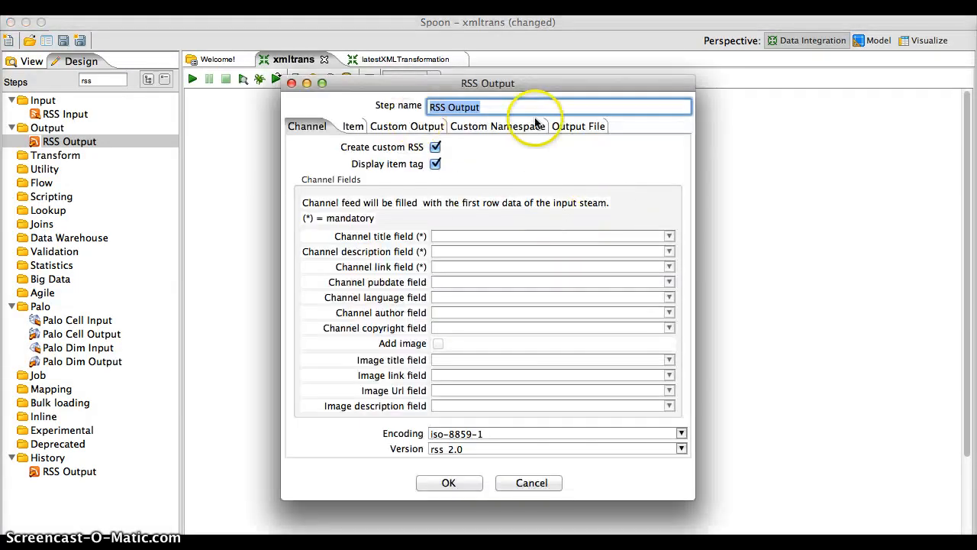
click(432, 127)
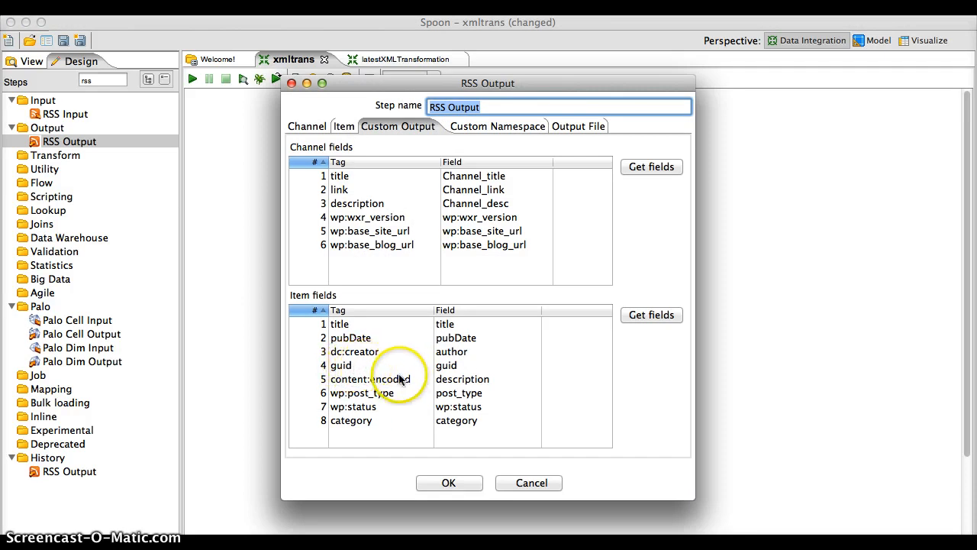
click(449, 482)
- In the Google Docs notes, add the missing "<" before wp:comment>, wrap the comment block in <item> and </item>, and highlight the comment_id sub node
key(super+Tab)
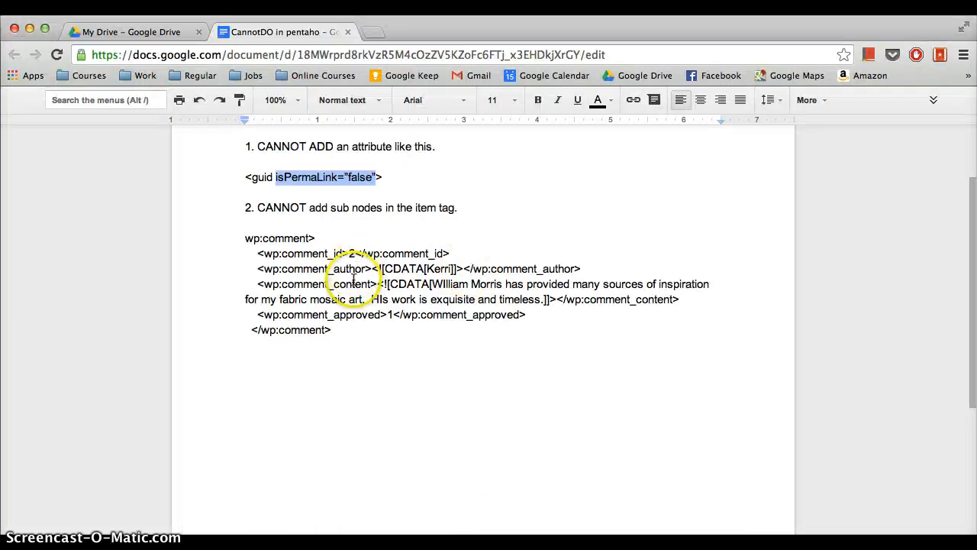
click(243, 238)
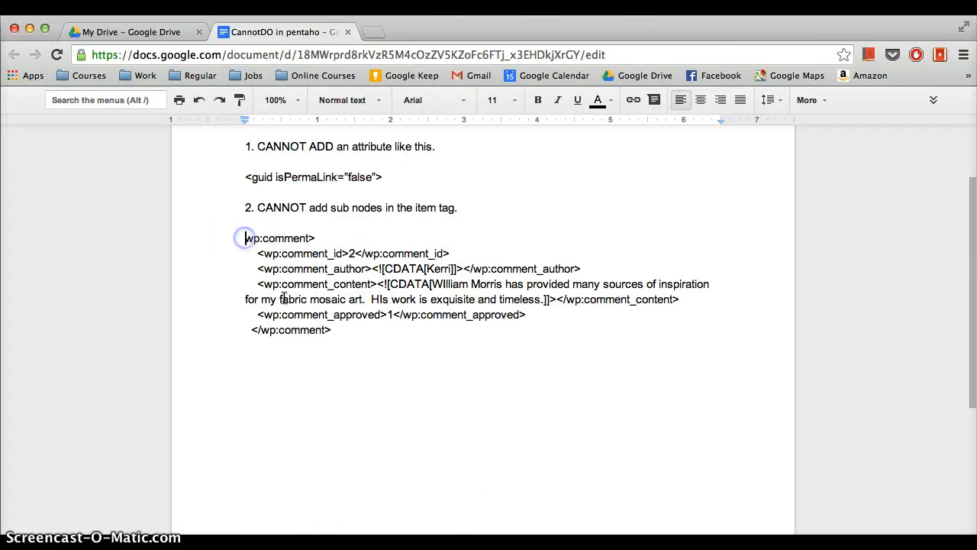
text(<)
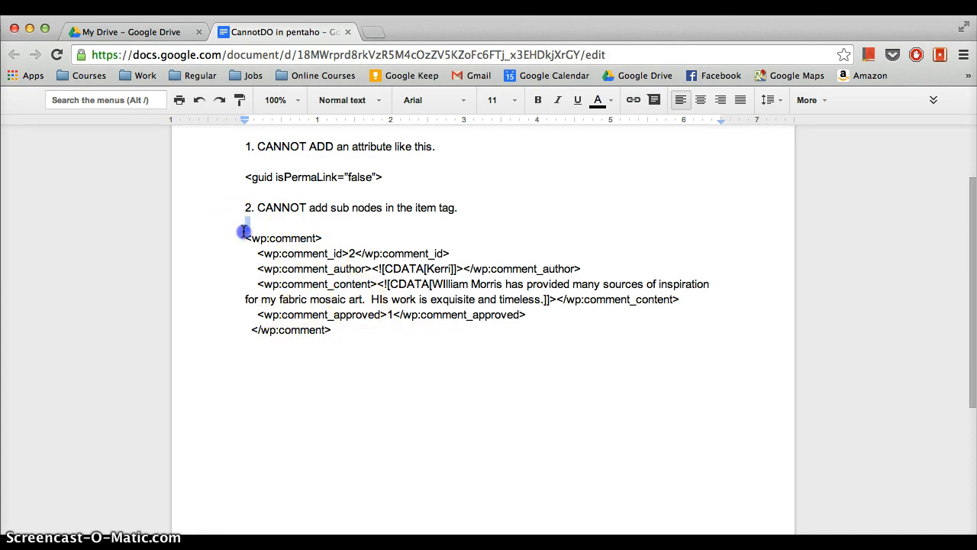
drag(244, 234, 245, 222)
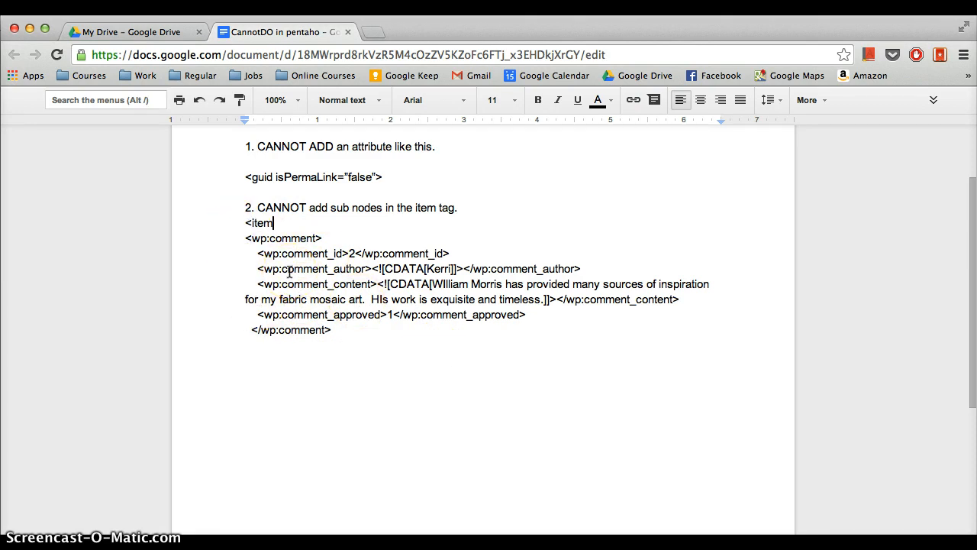
text(item>)
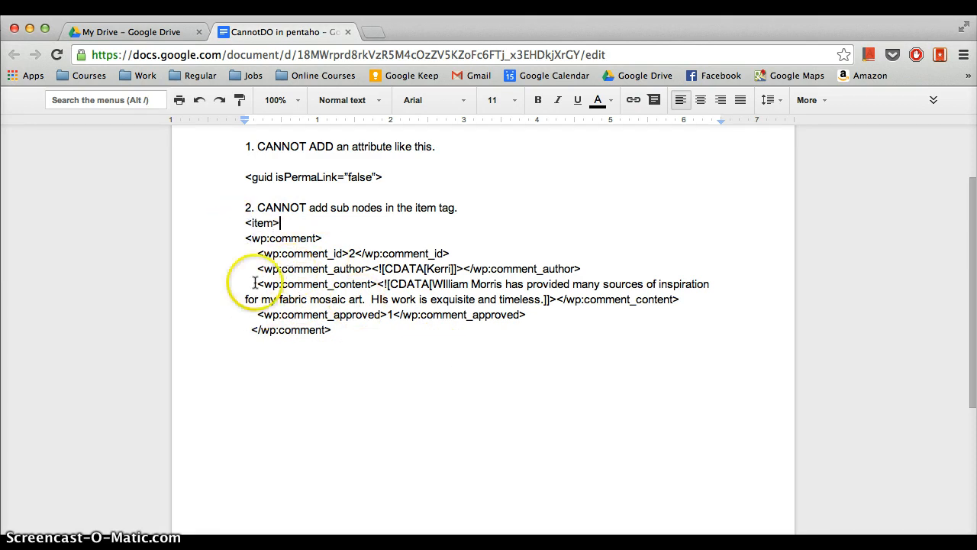
click(265, 345)
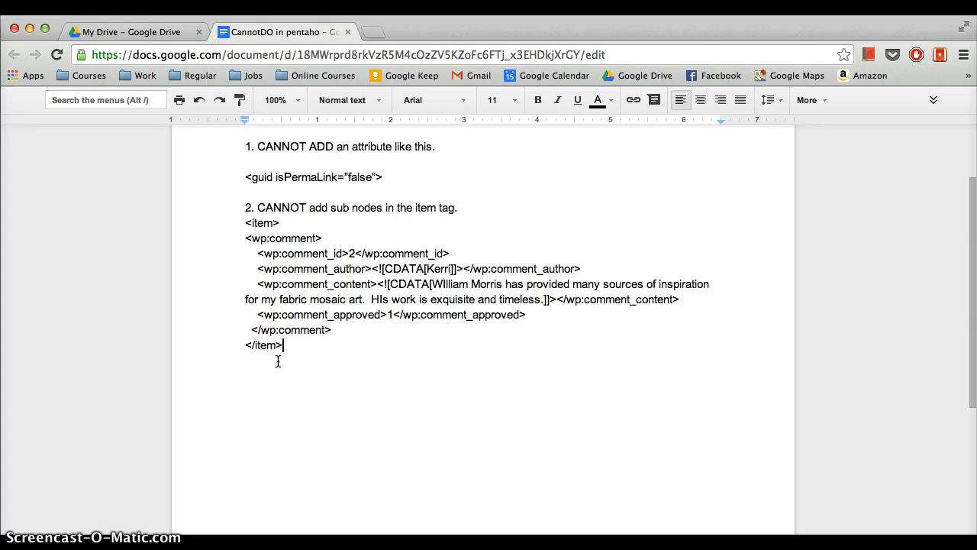
drag(242, 239, 303, 252)
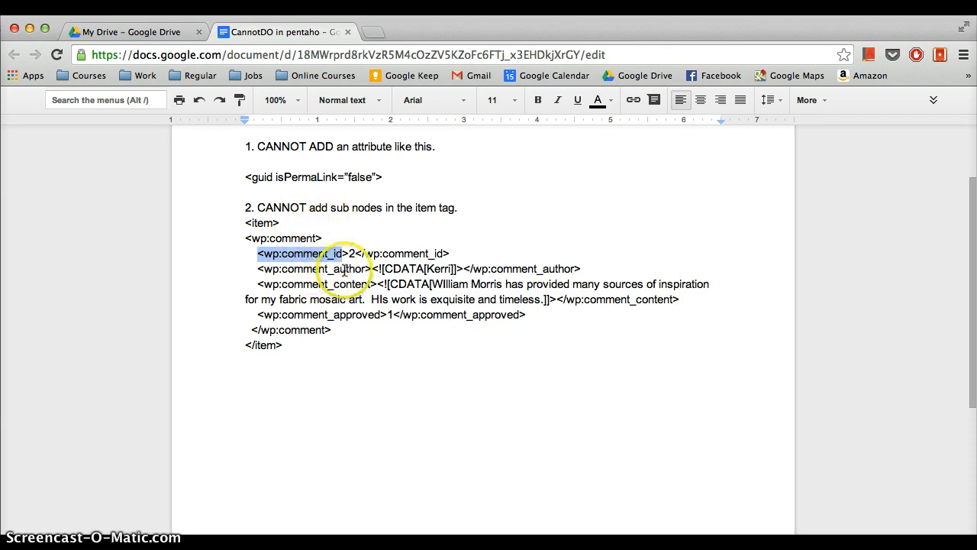
- Switch back to Spoon and open the custom output tag mappings of the RSS Output step
click(504, 543)
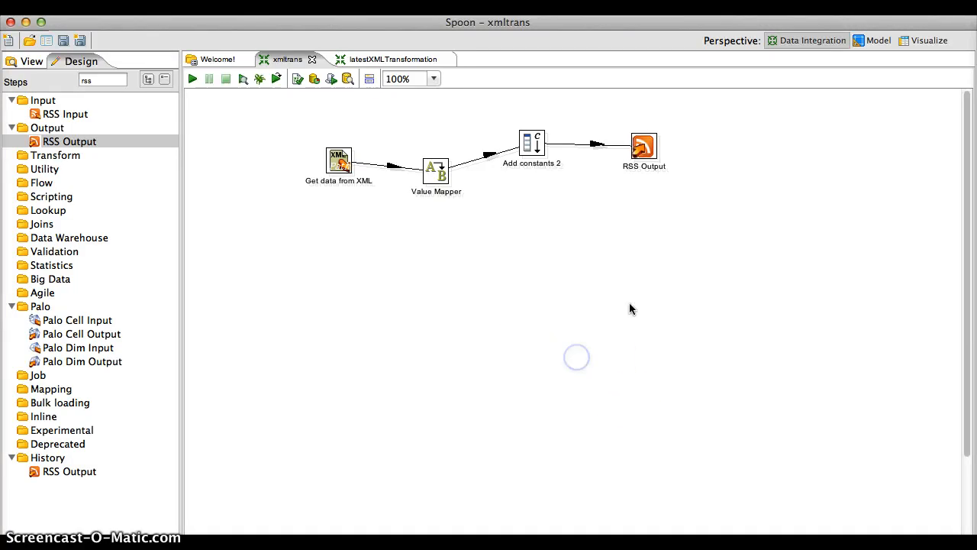
double_click(645, 147)
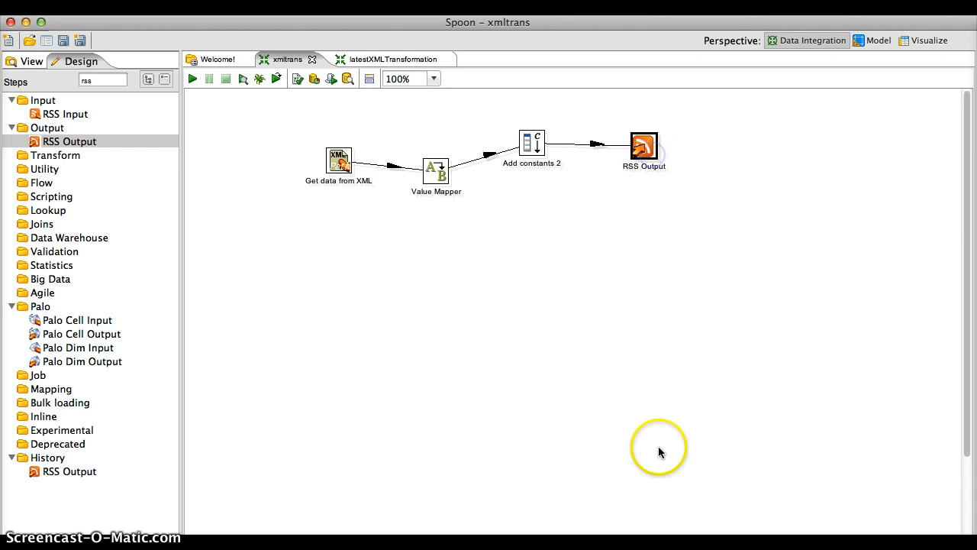
click(416, 131)
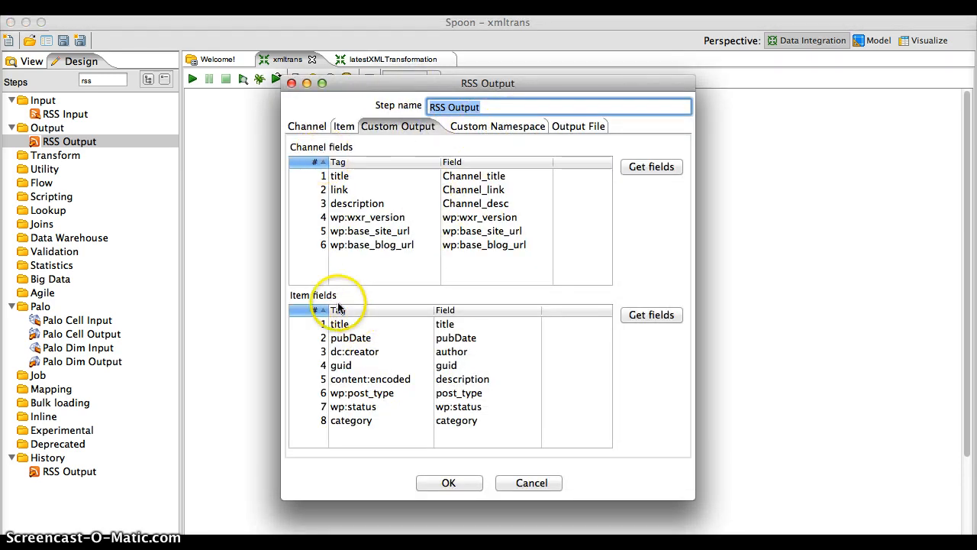
- Review the RSS Output step's custom namespaces and check the xmltransrssoutput filename in its output file settings
click(513, 128)
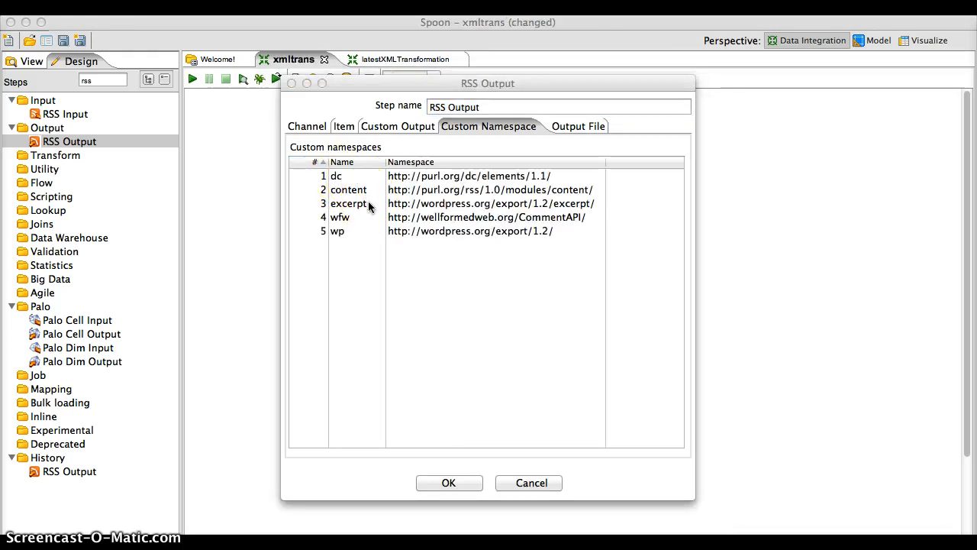
click(578, 127)
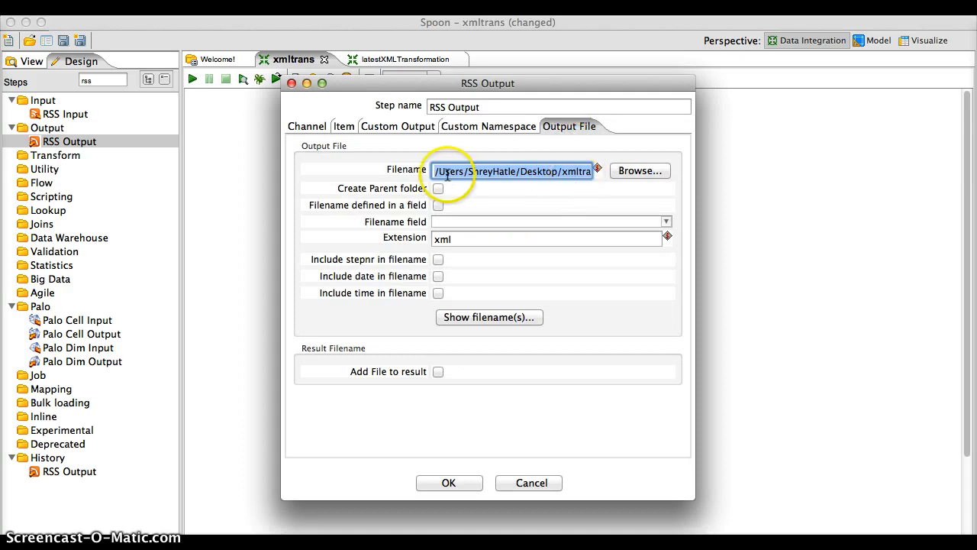
click(468, 173)
click(561, 172)
text(xmltra)
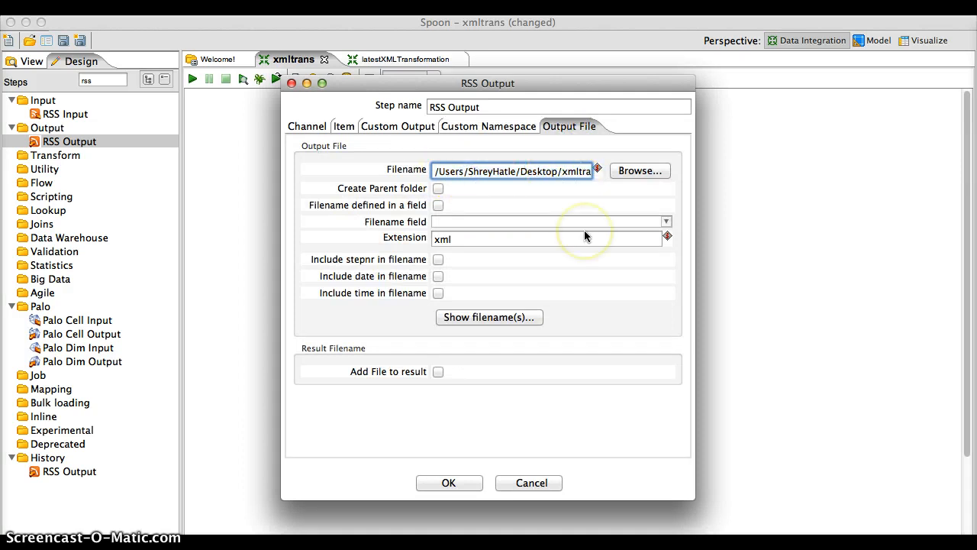
text(nsrssoutput)
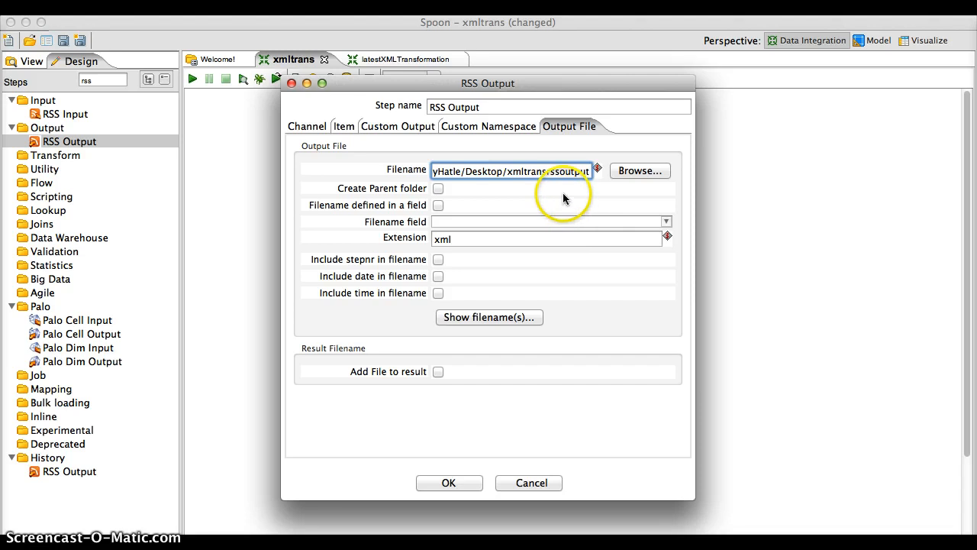
double_click(573, 171)
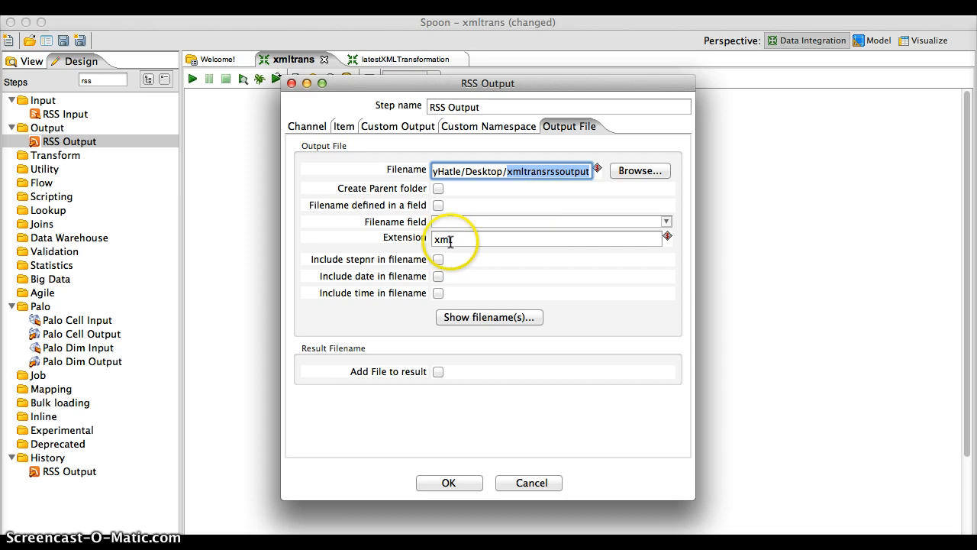
click(438, 206)
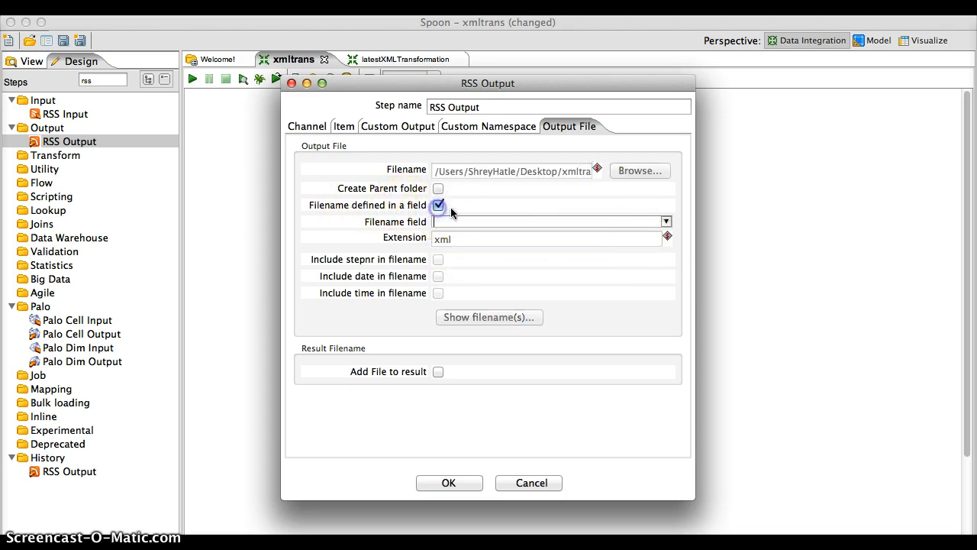
click(662, 222)
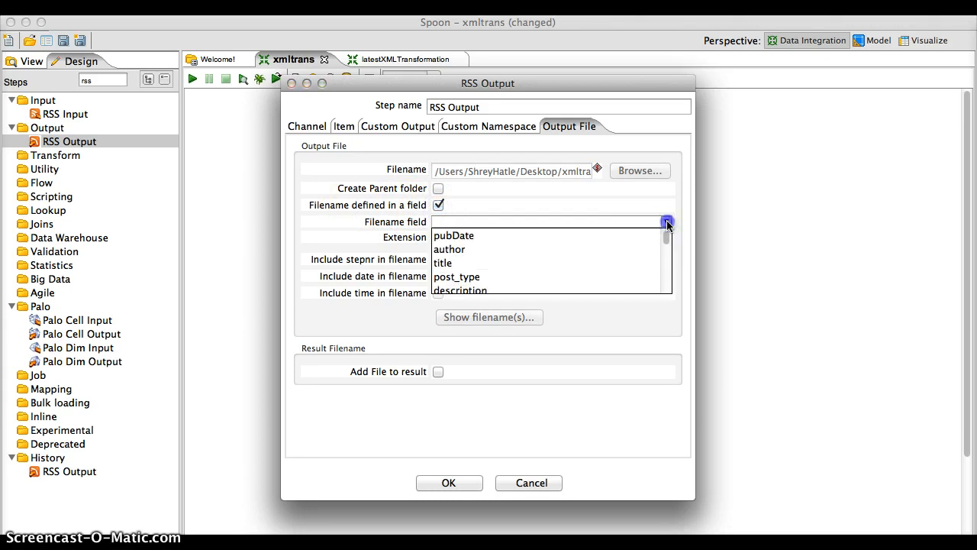
click(438, 205)
click(438, 206)
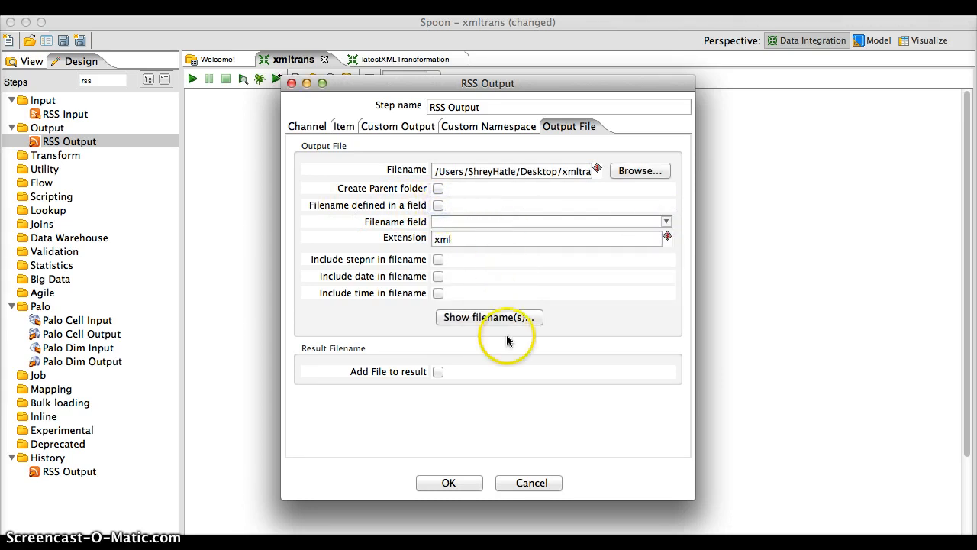
- Accept the RSS Output step's settings with the output filename on the Desktop and save the transformation
double_click(484, 173)
double_click(578, 171)
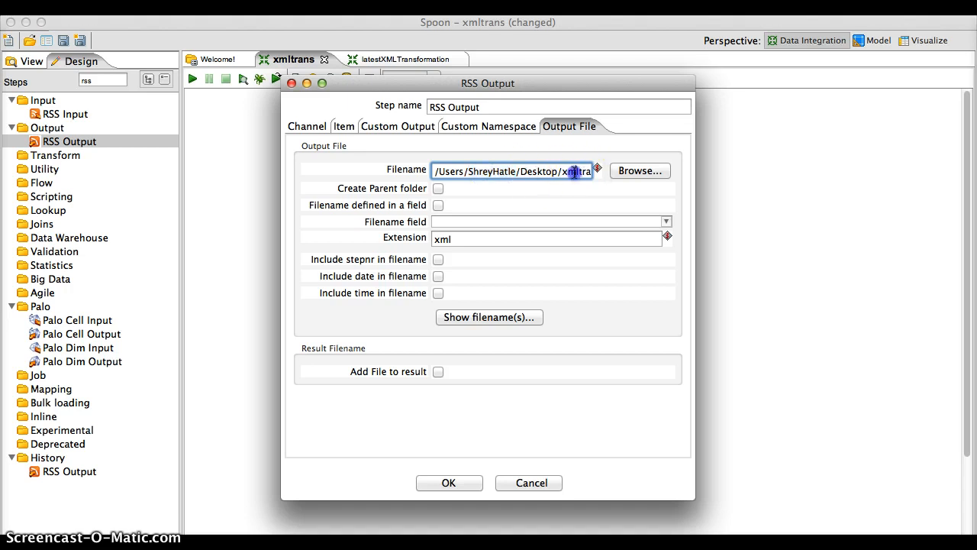
click(462, 484)
key(super+s)
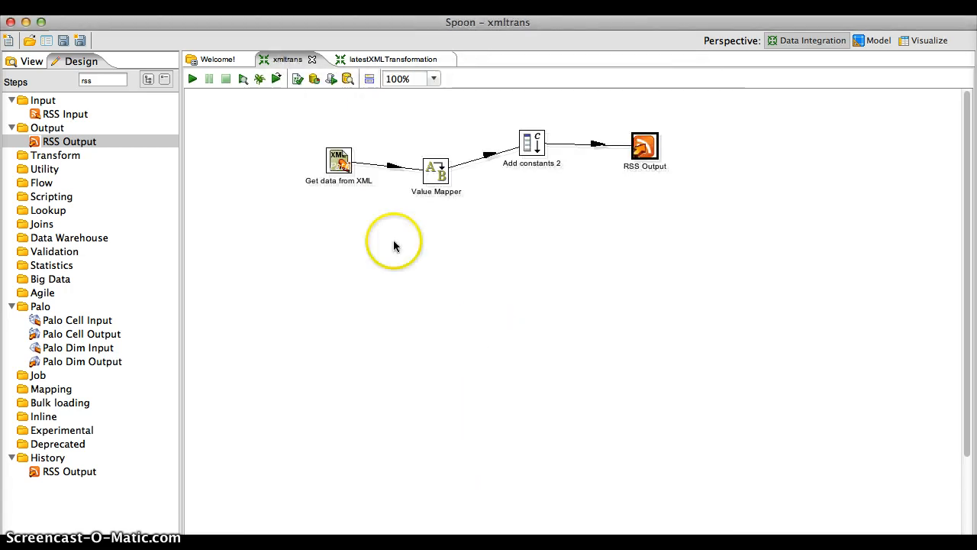
drag(283, 98, 727, 250)
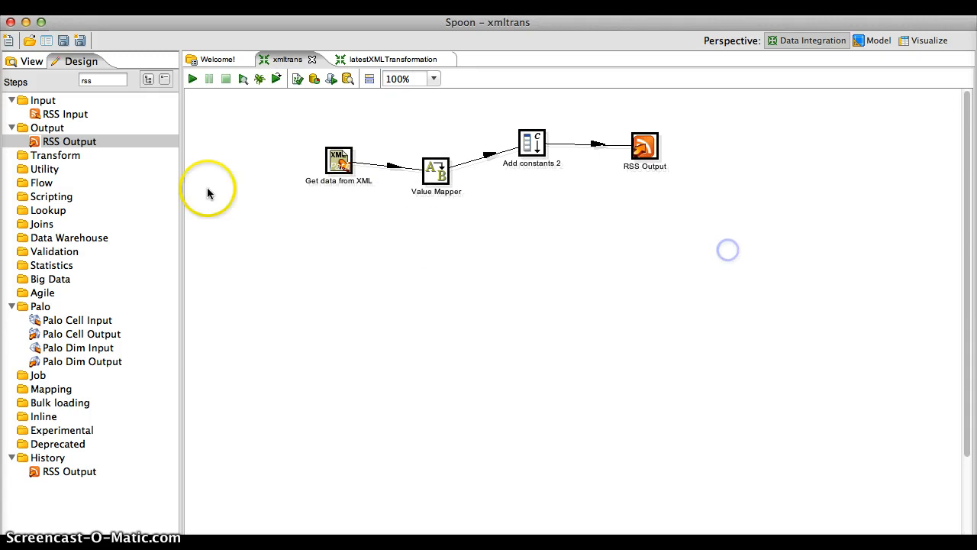
click(267, 175)
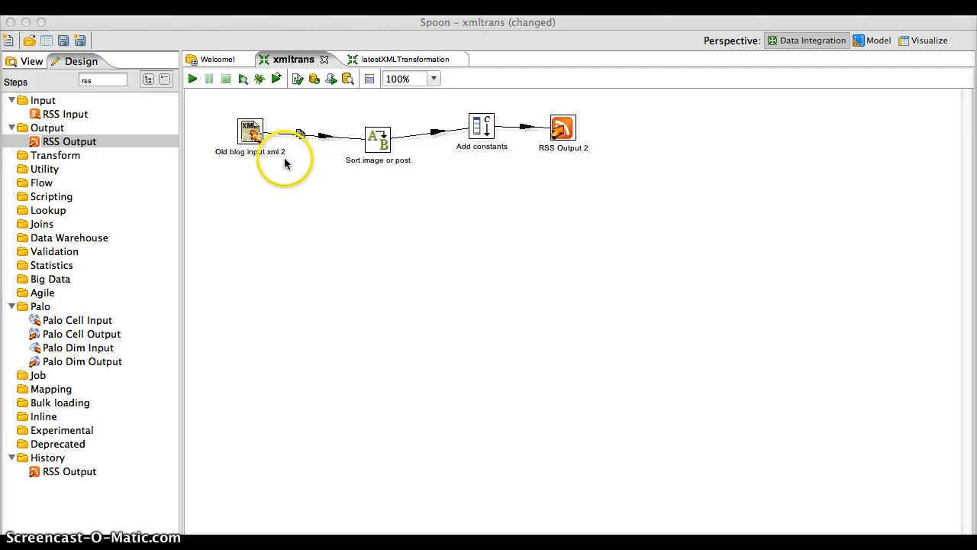
- Review the source file settings of the Old blog input xml 2 step and accept them
click(238, 131)
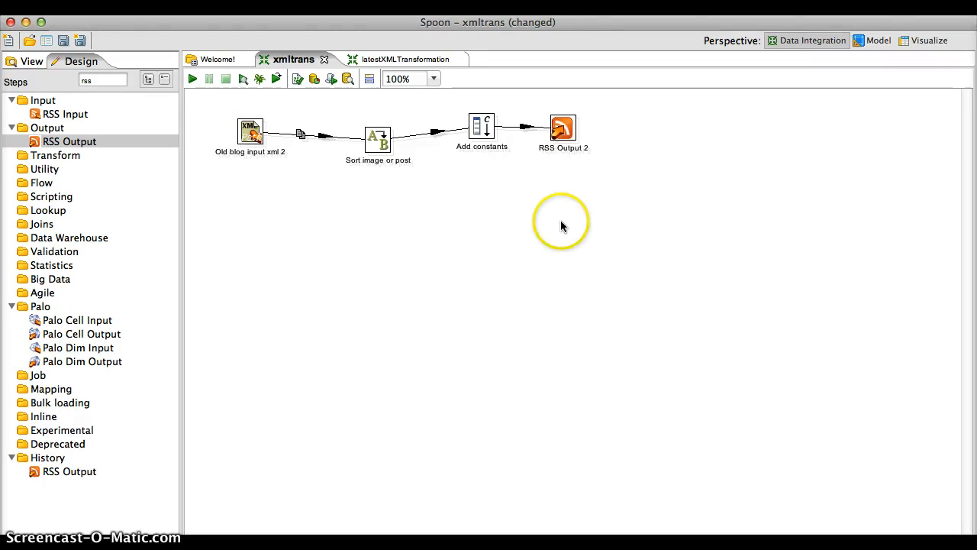
double_click(246, 152)
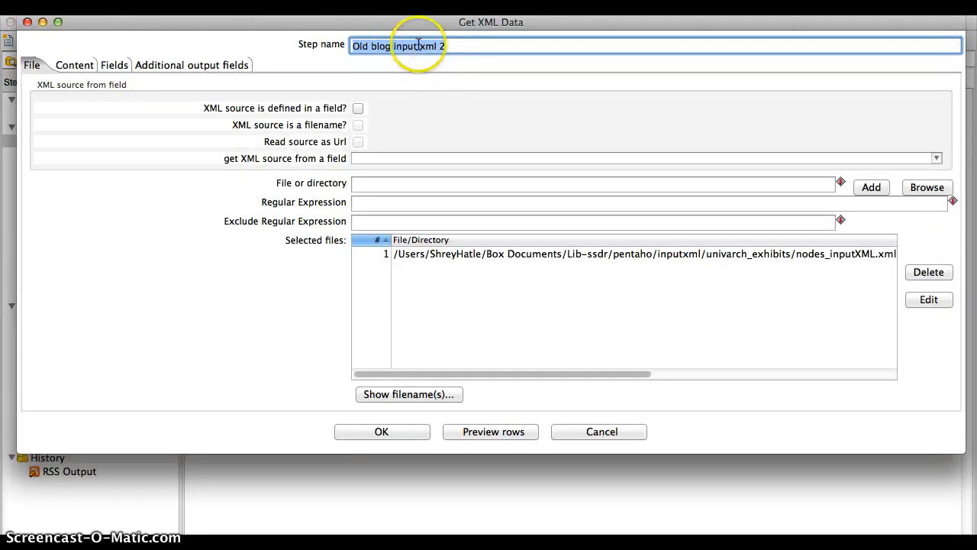
click(408, 428)
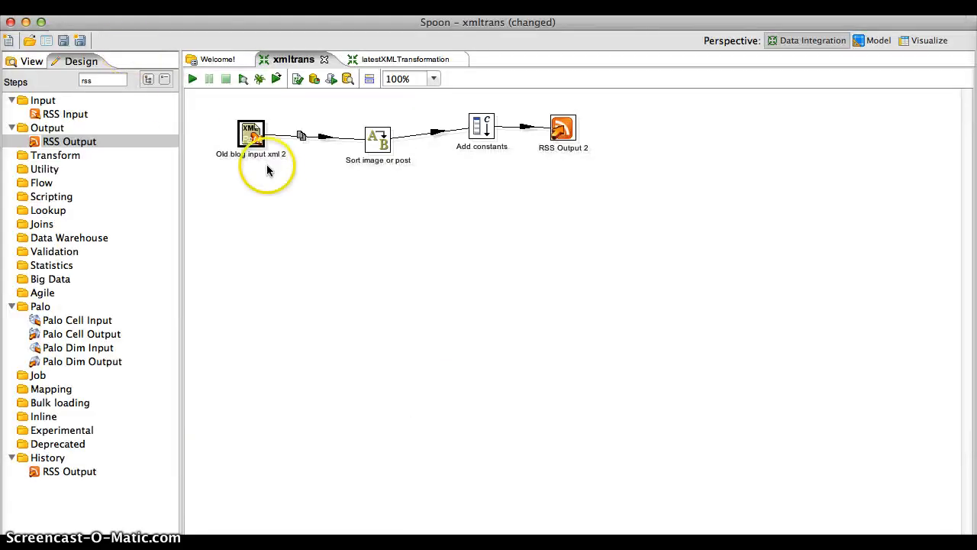
- Run the xmltrans transformation with local execution and basic logging
click(283, 220)
click(192, 78)
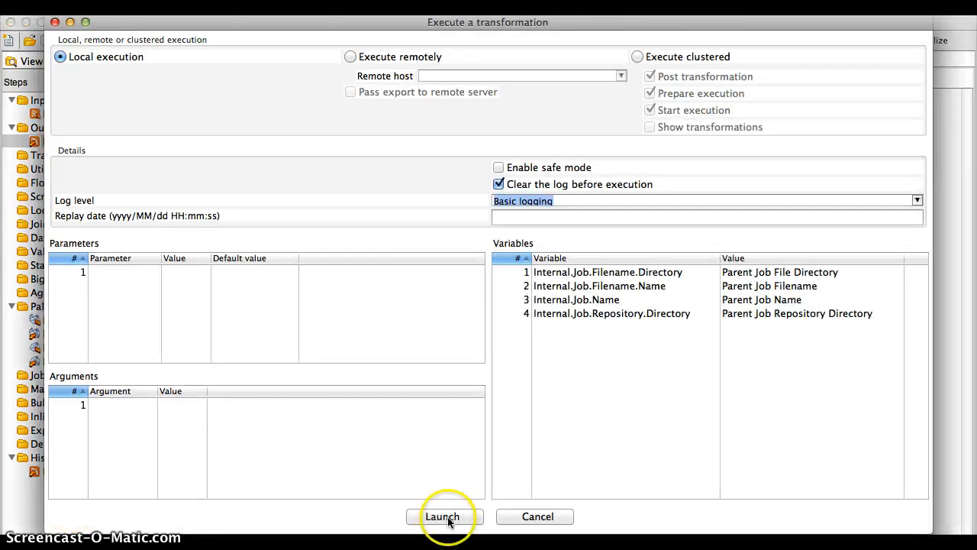
click(443, 516)
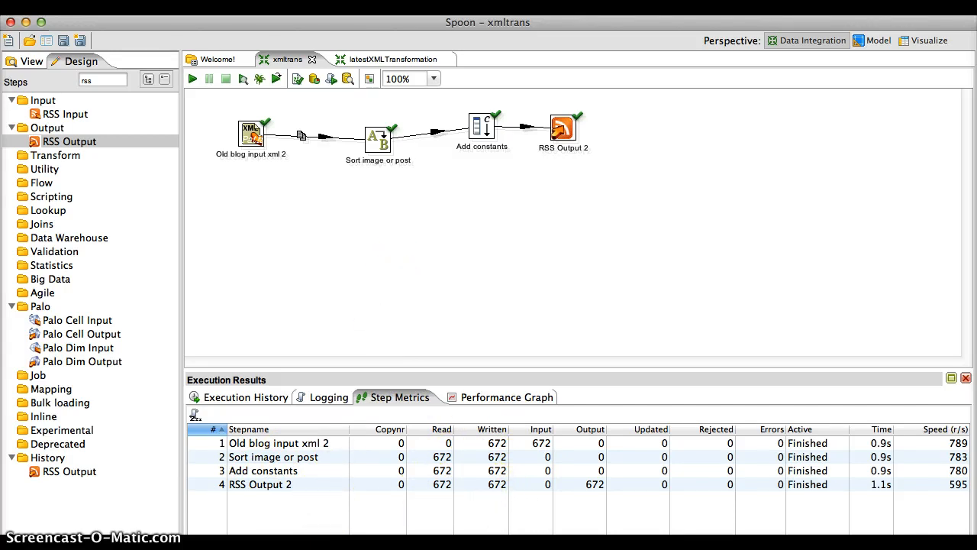
- Switch to Finder and open xmltransrssoutput.xml from the Desktop in the text editor
key(super+Tab)
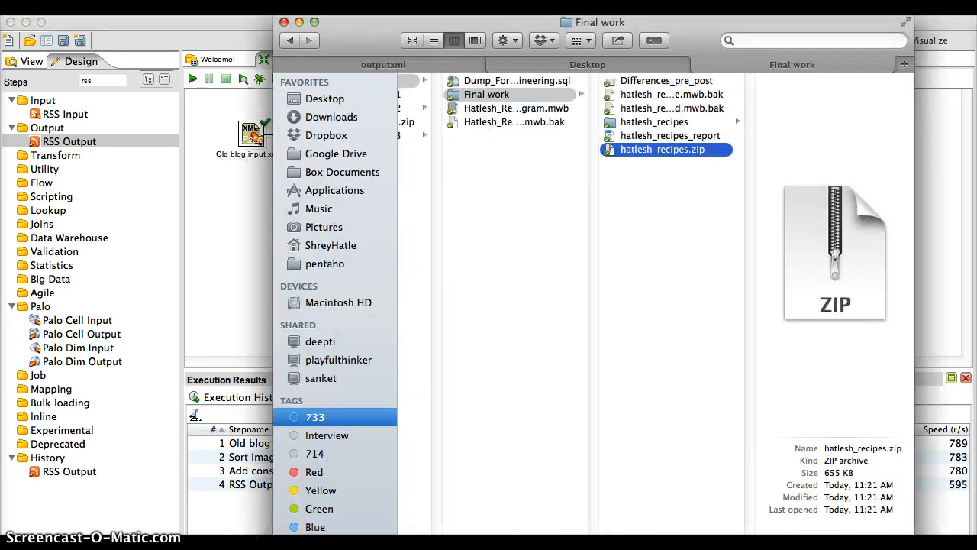
click(311, 105)
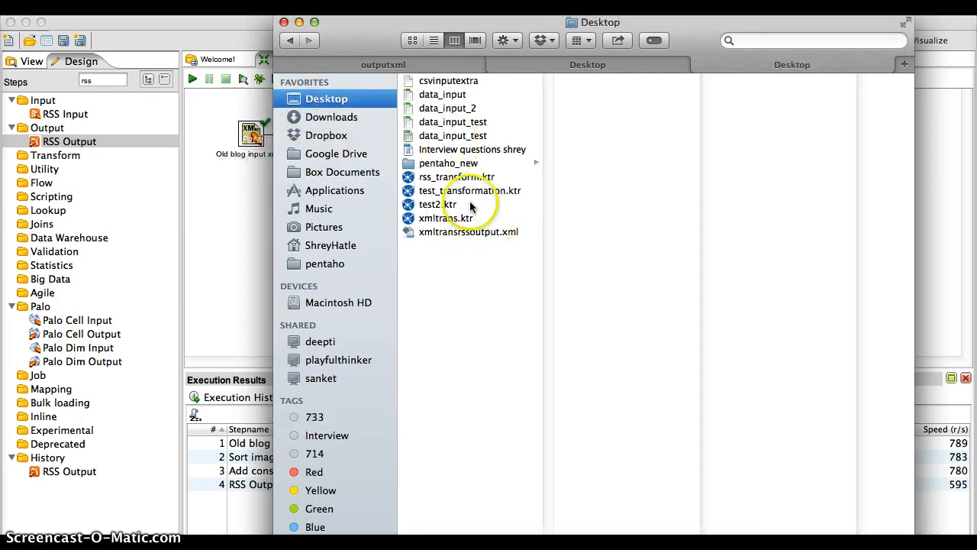
click(473, 234)
right_click(474, 234)
click(459, 234)
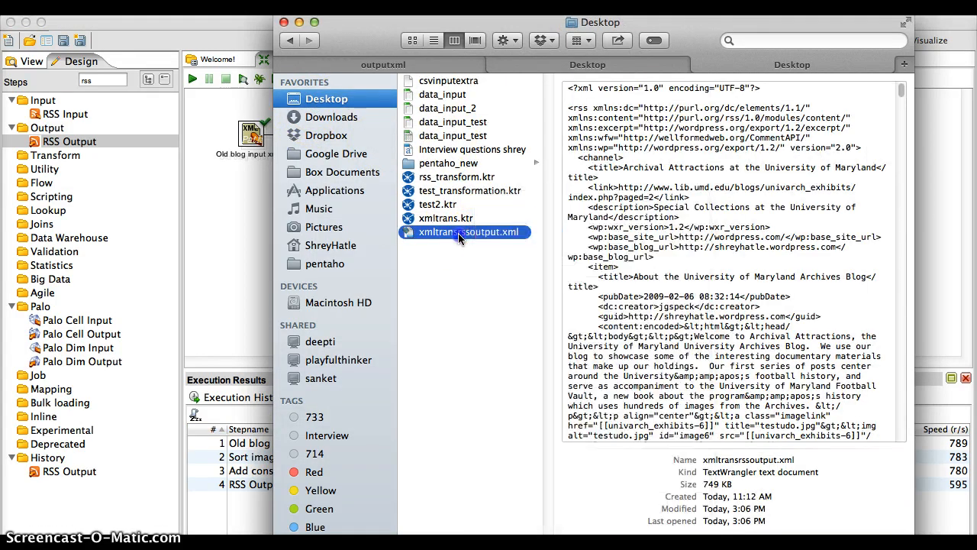
double_click(459, 233)
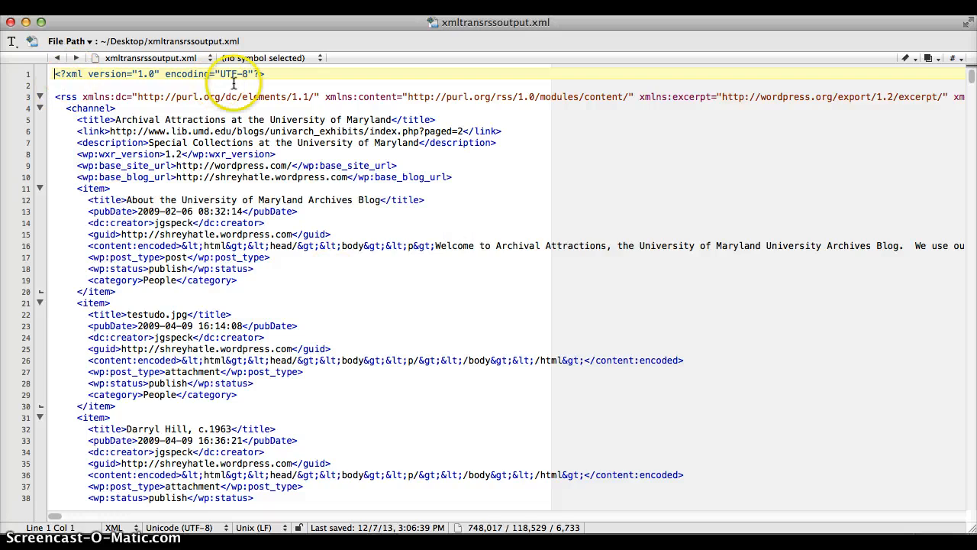
- Examine the output XML, highlighting the first item block and the post and attachment values of wp:post_type, and return to Spoon
scroll(306, 336, down, 15)
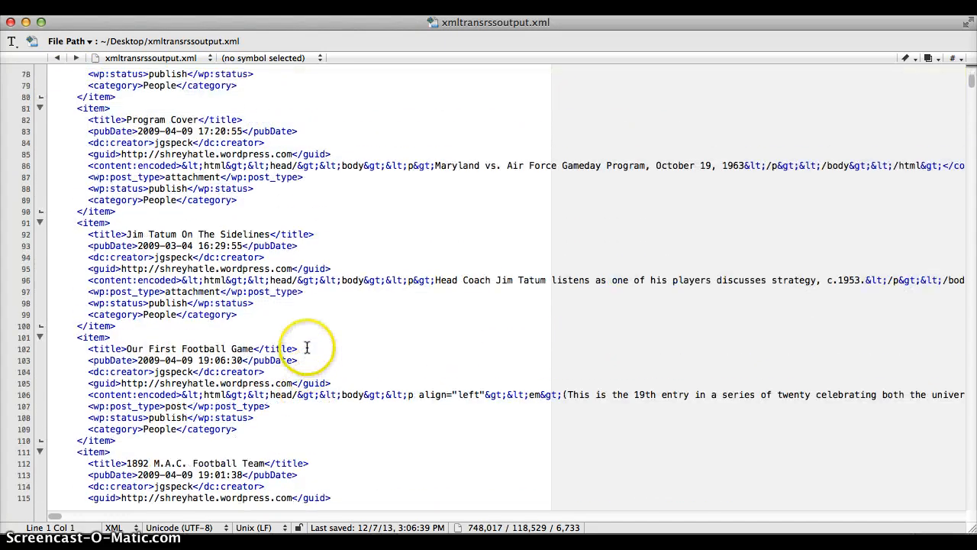
scroll(305, 344, up, 5)
scroll(304, 336, up, 11)
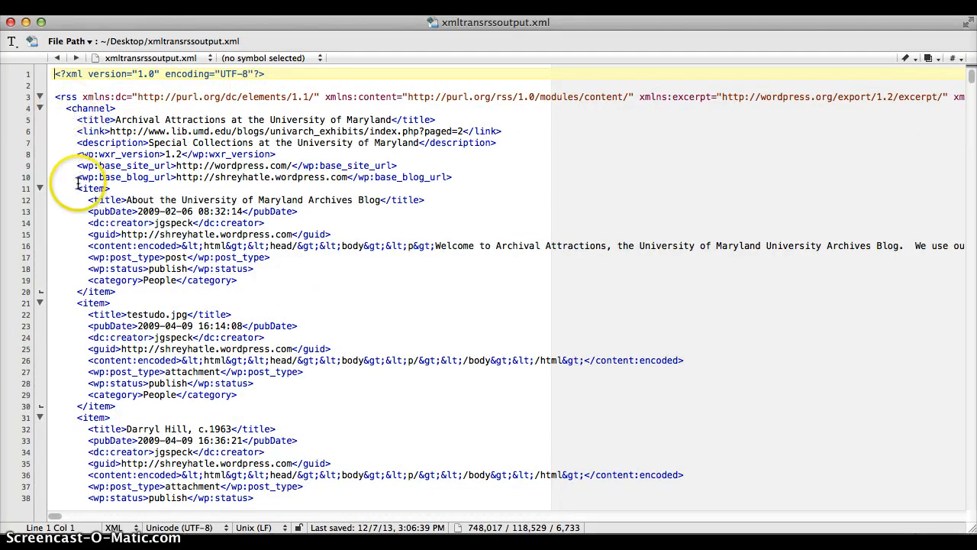
drag(77, 187, 126, 290)
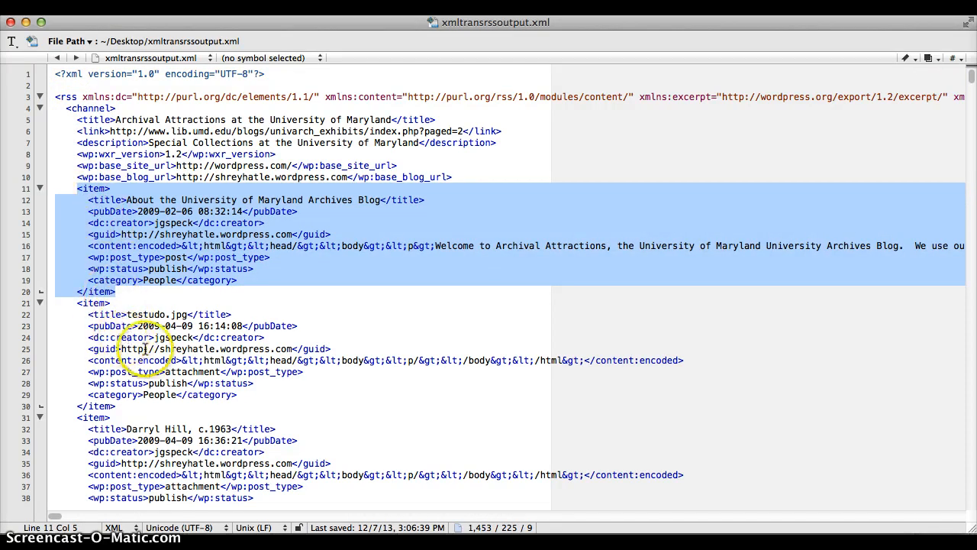
click(170, 222)
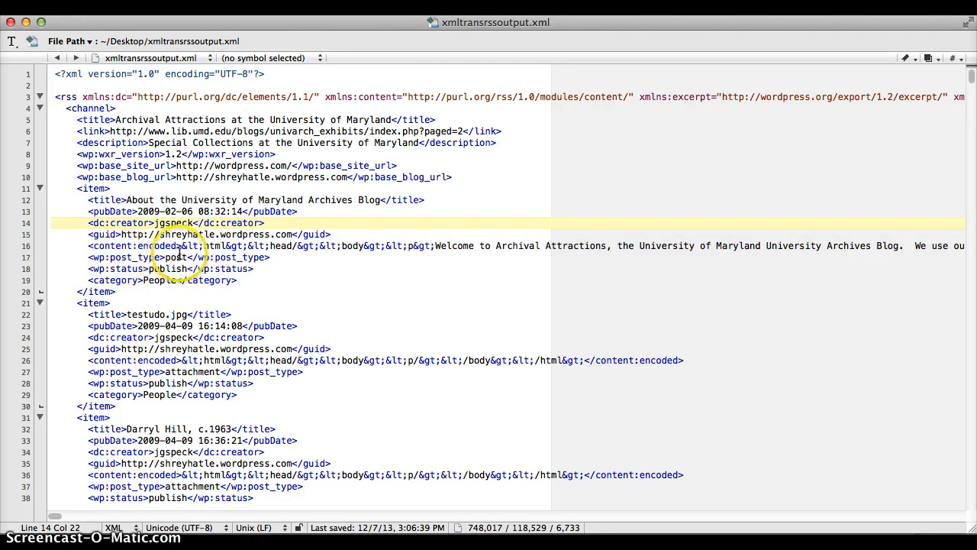
double_click(174, 258)
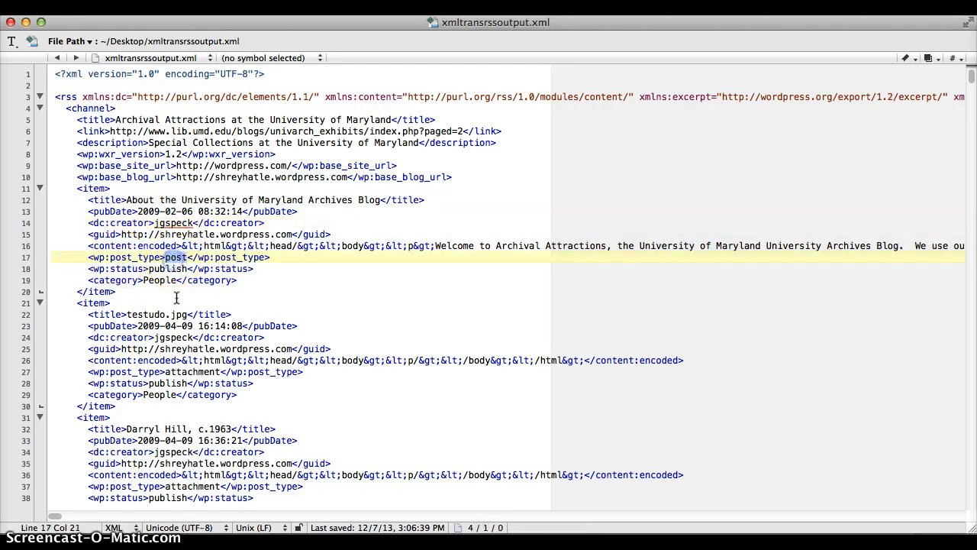
double_click(194, 372)
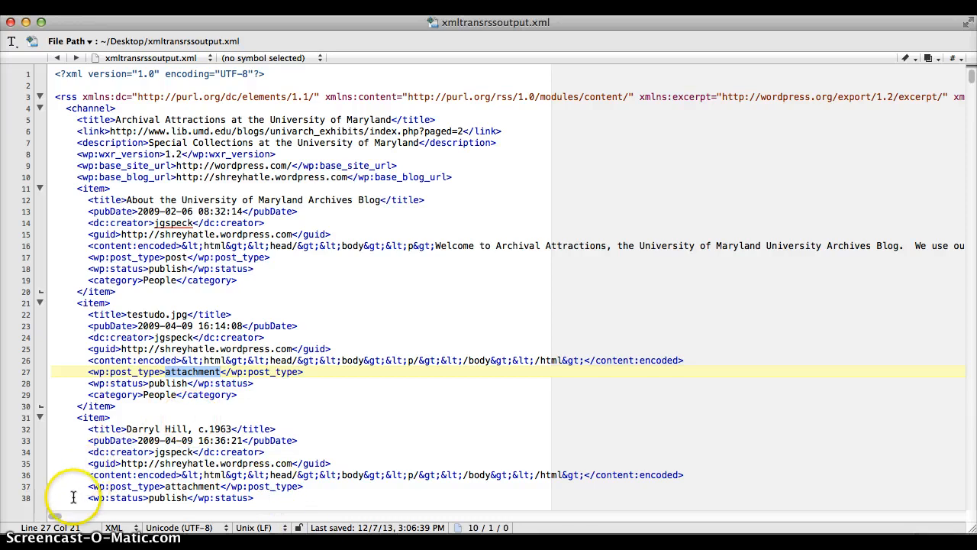
key(super+Tab)
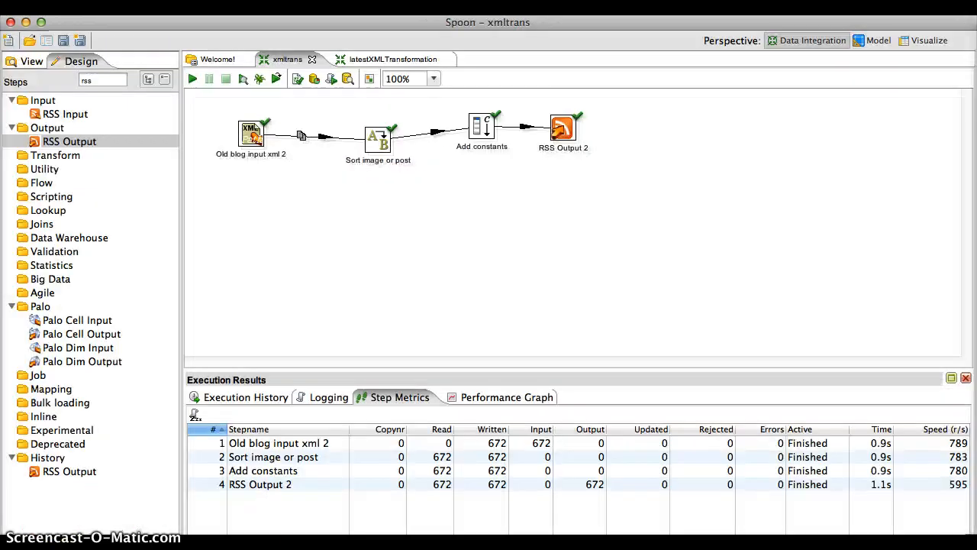